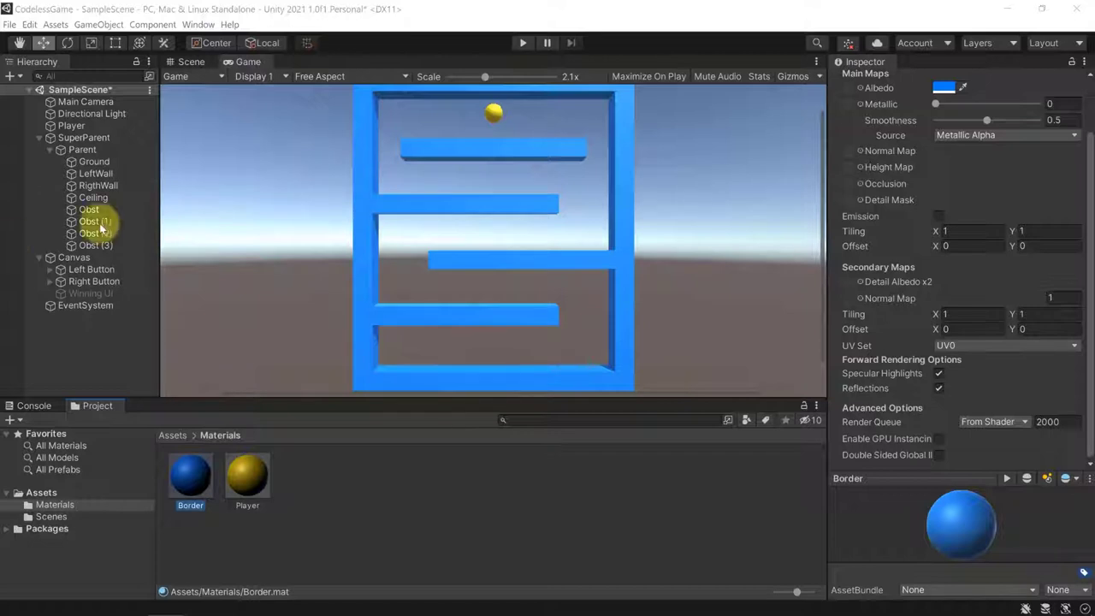
- Add a 3D Plane from the Hierarchy context menu and name it 'Glass Frame'
left_click(57, 341)
right_click(48, 338)
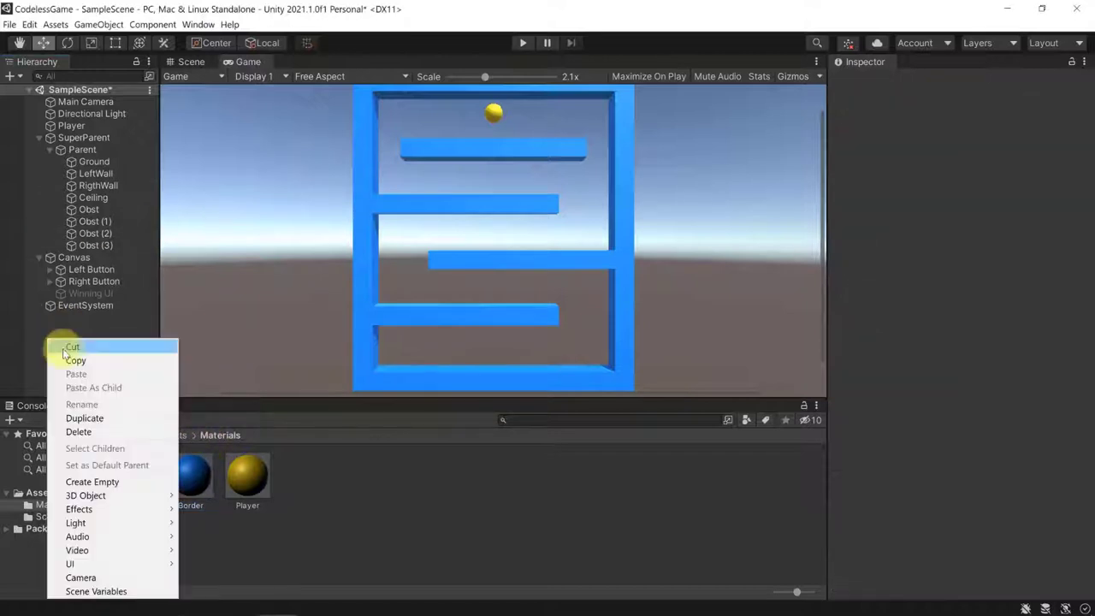
mouse_move(163, 496)
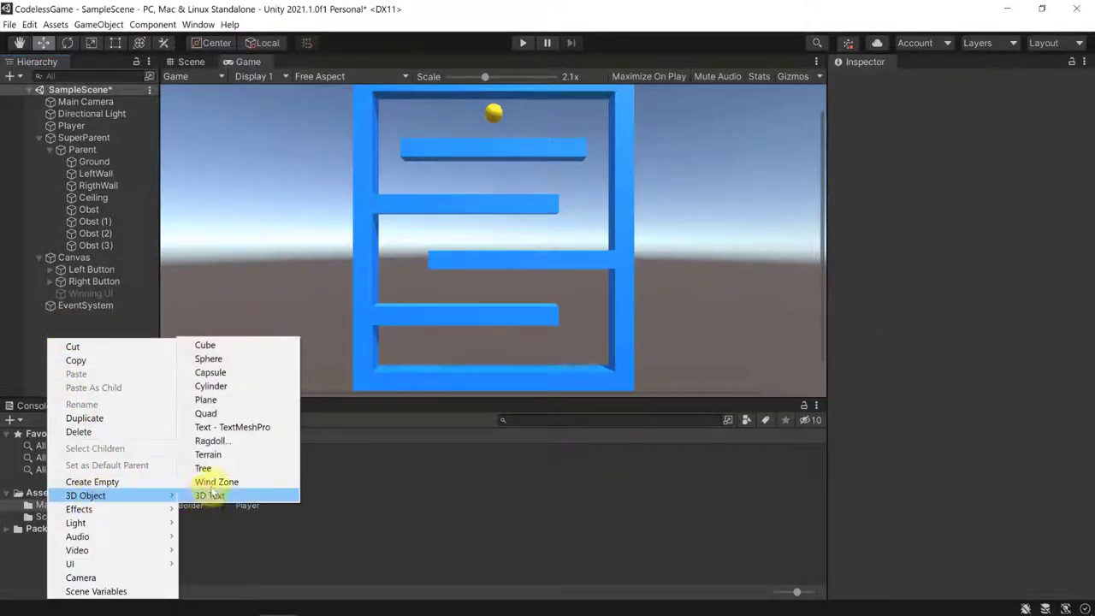
left_click(206, 400)
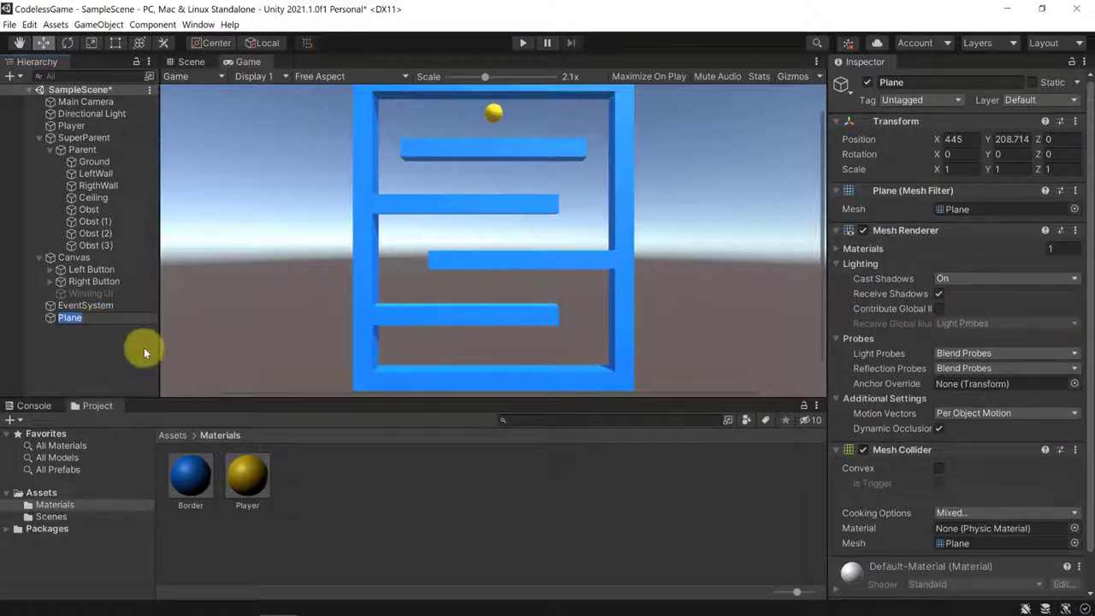
type("Glass Frame")
key("Return")
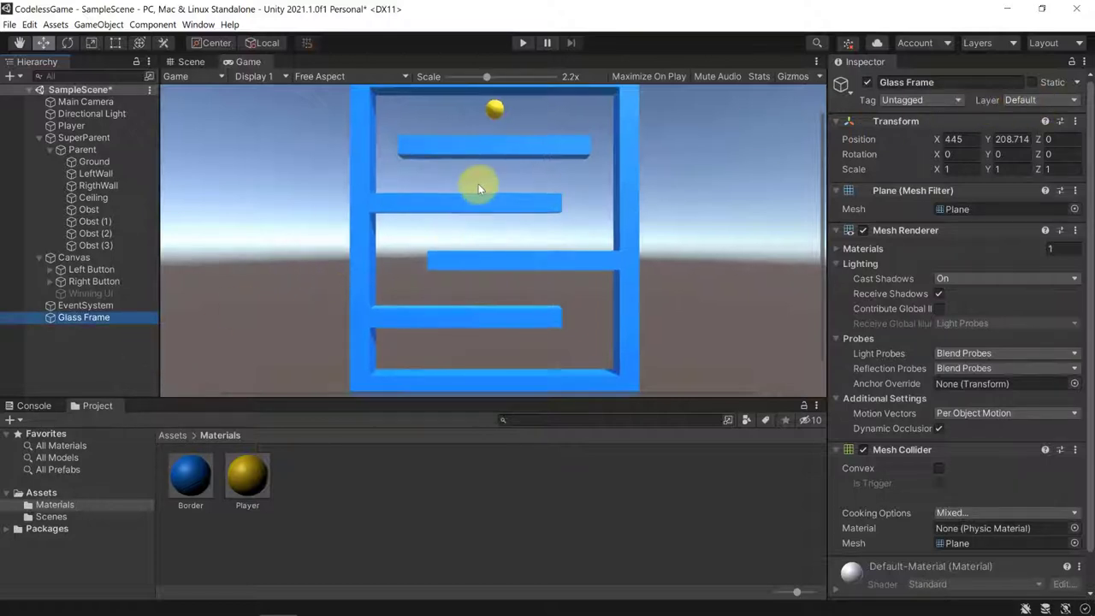
- In the Scene view, frame the Glass Frame plane and set its Position X and Y to 0
left_click(183, 63)
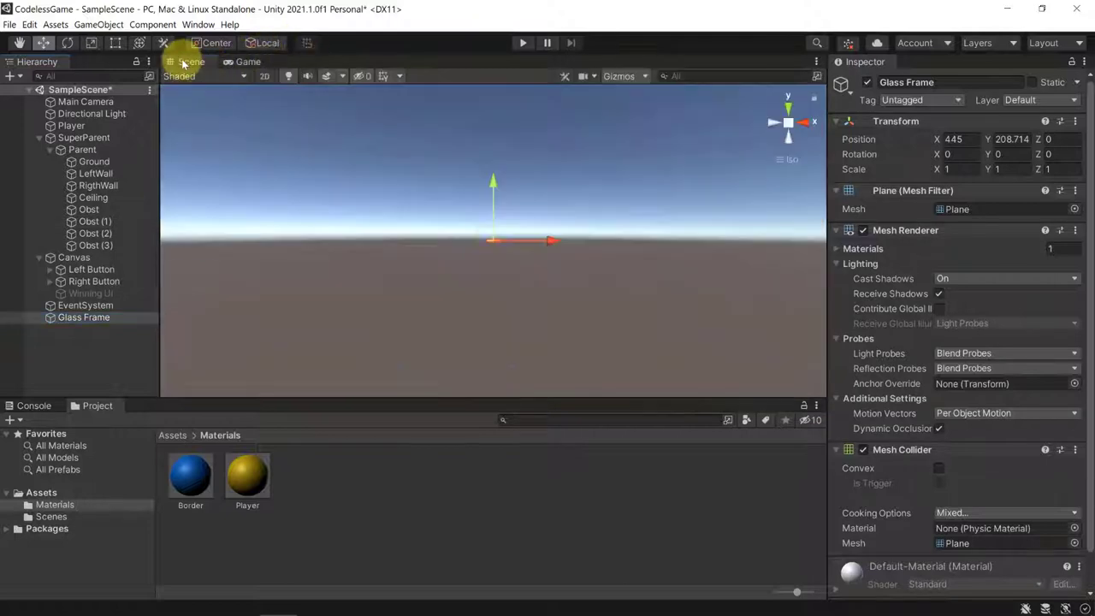
left_click(72, 320)
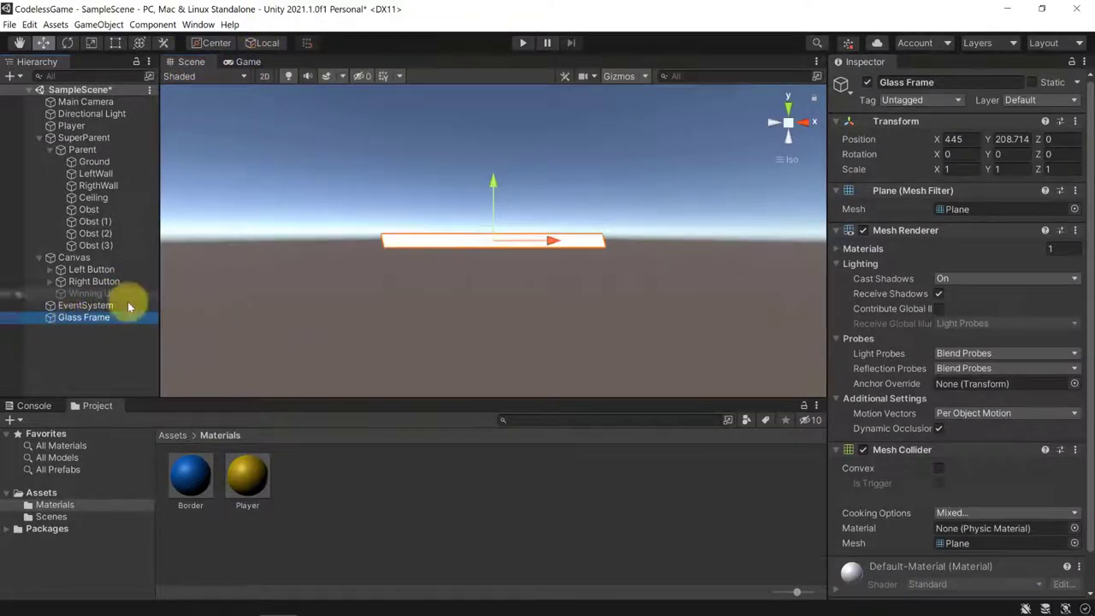
scroll(408, 223, "up", 5)
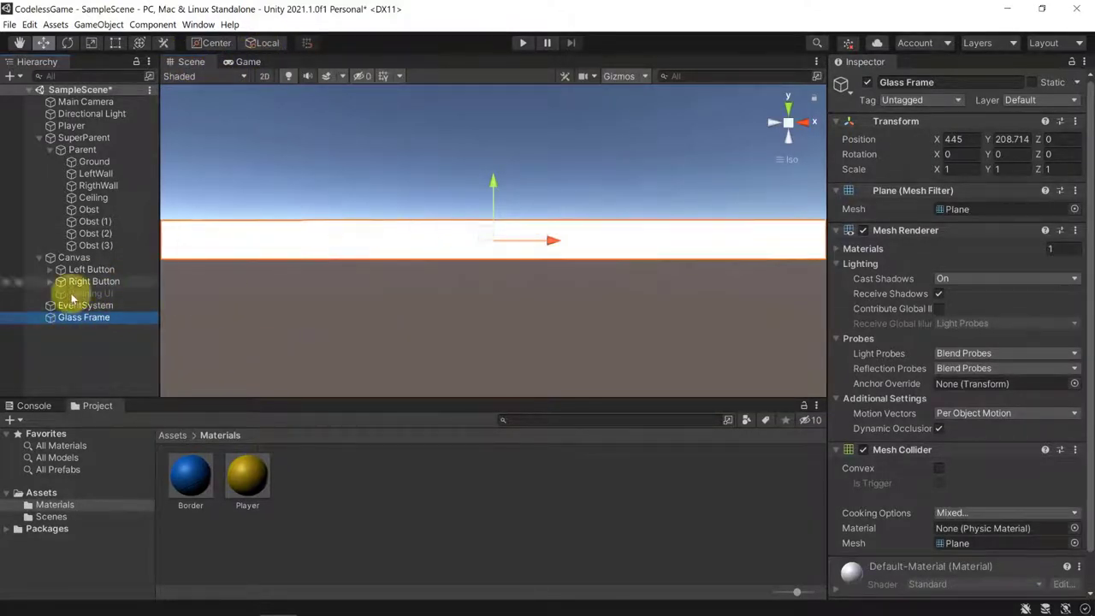
double_click(85, 150)
double_click(82, 318)
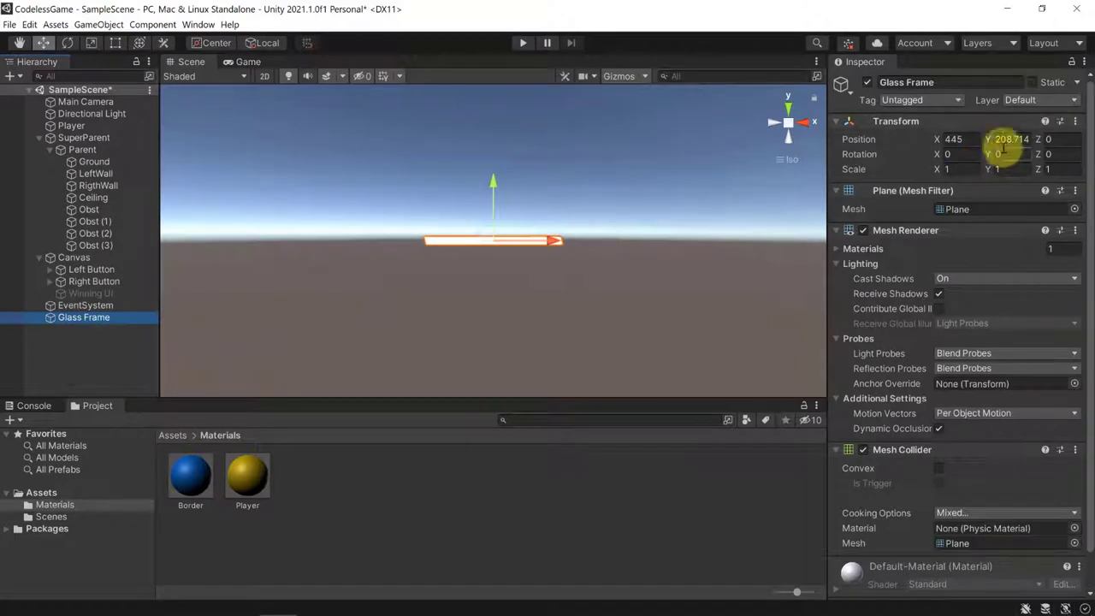
left_click(976, 138)
type("0")
key("Tab")
type("0")
- Orbit the perspective scene view to a raised, angled look at the maze front
double_click(64, 316)
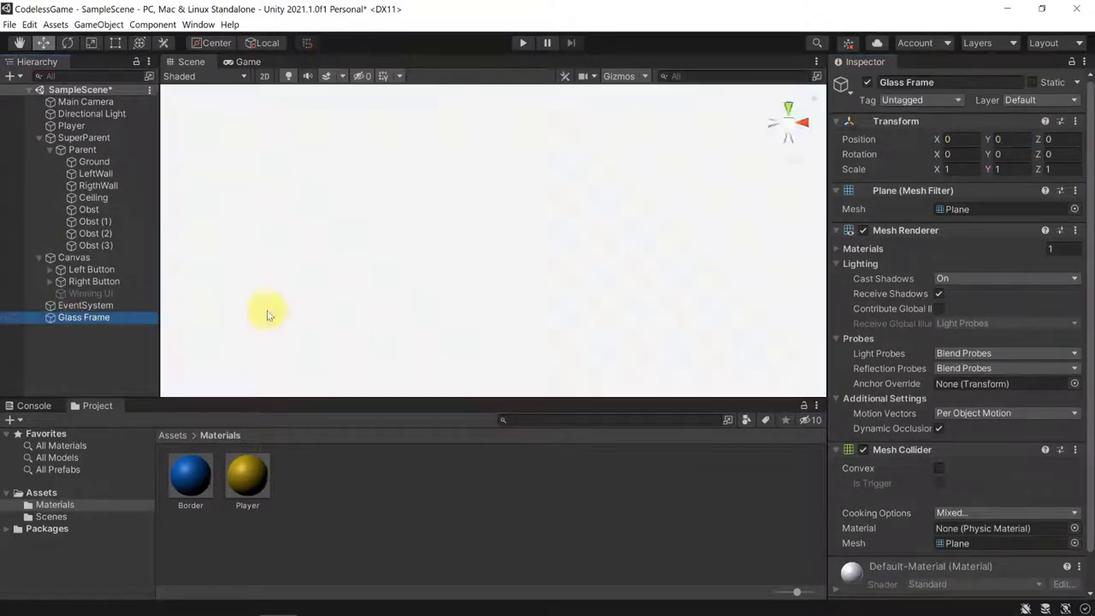
scroll(423, 213, "down", 3)
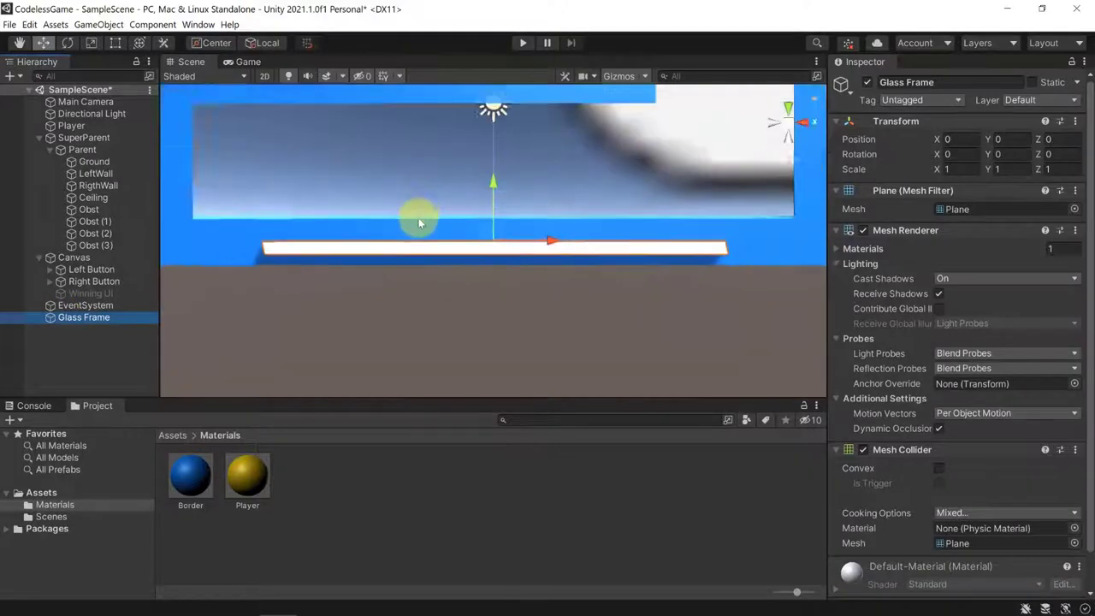
right_click_drag(476, 173, 311, 249)
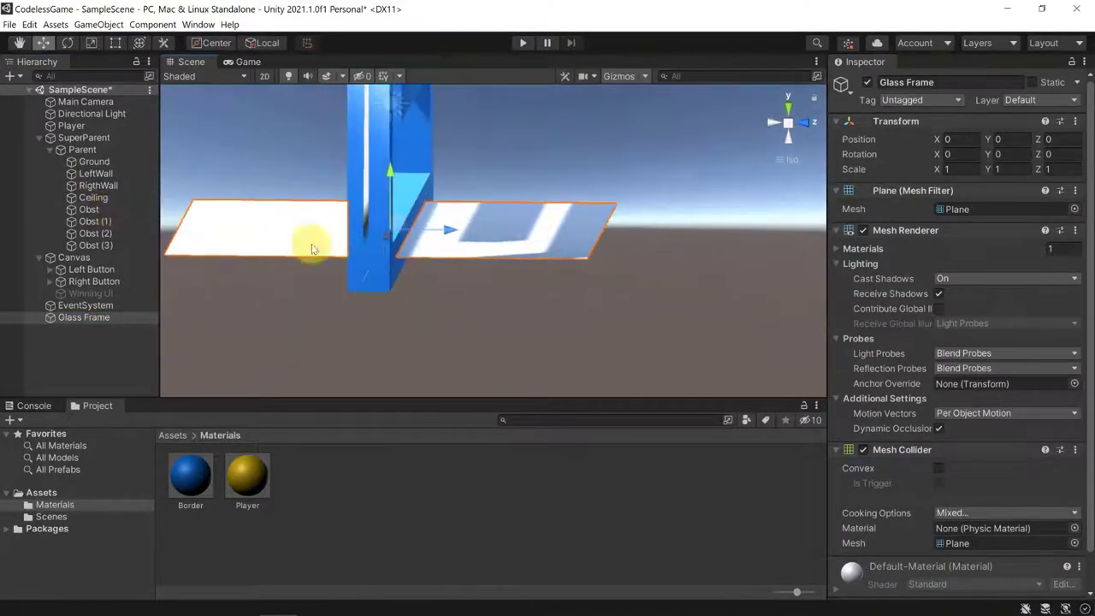
left_click(787, 122)
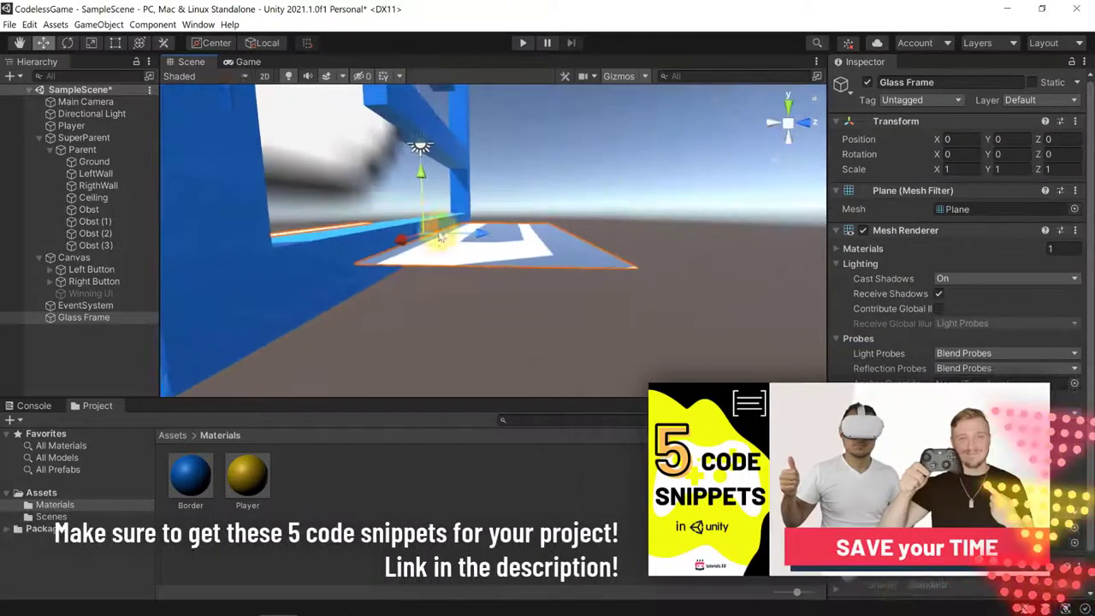
left_click(803, 120)
left_click(775, 121)
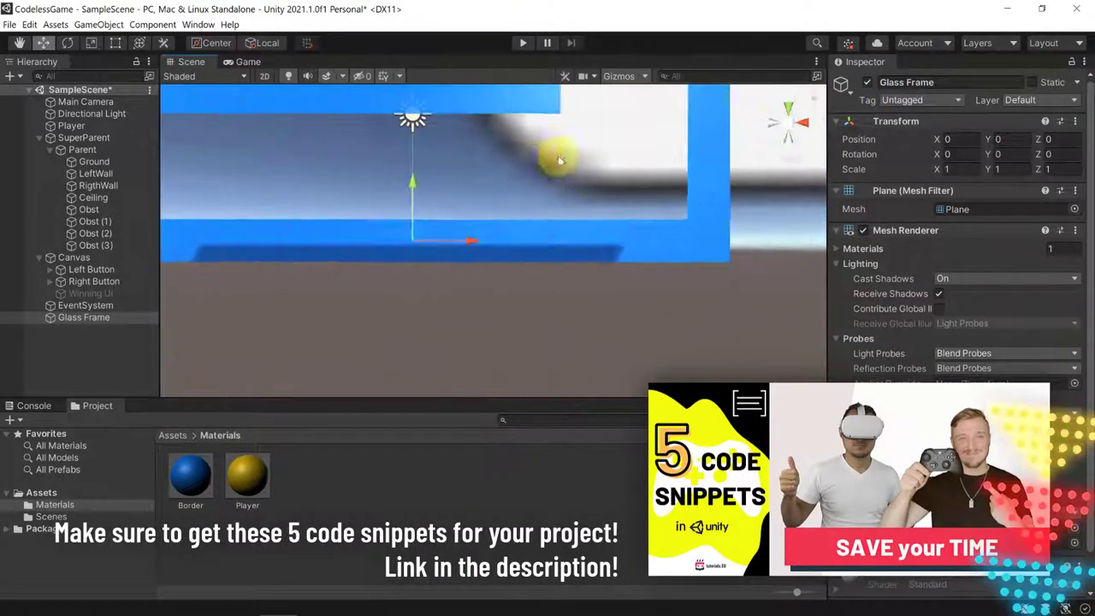
left_click_drag(536, 204, 415, 215, "alt")
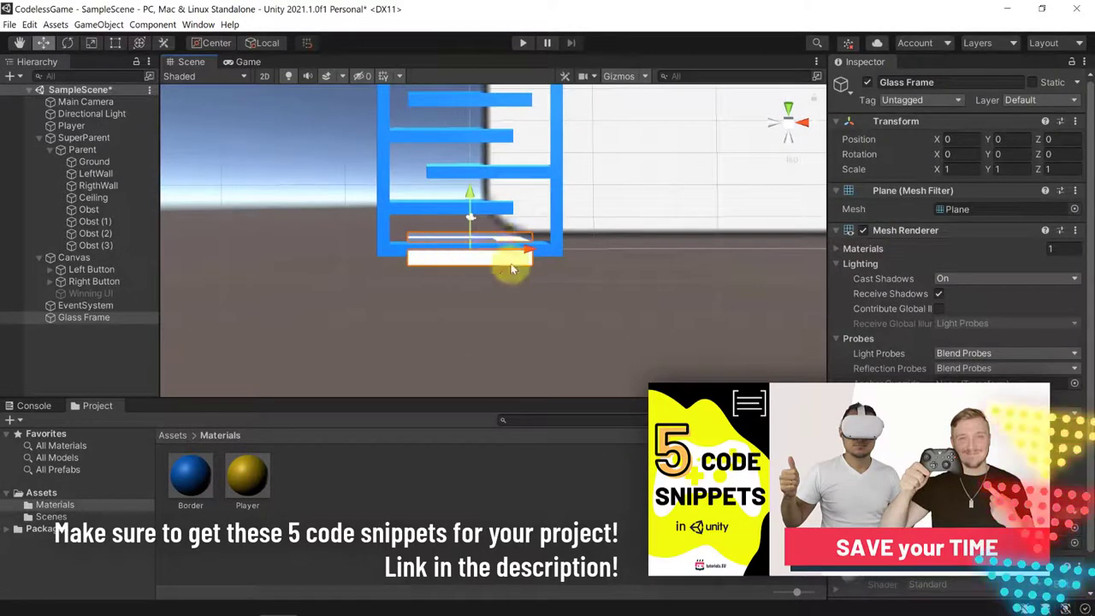
left_click_drag(562, 211, 500, 241, "alt")
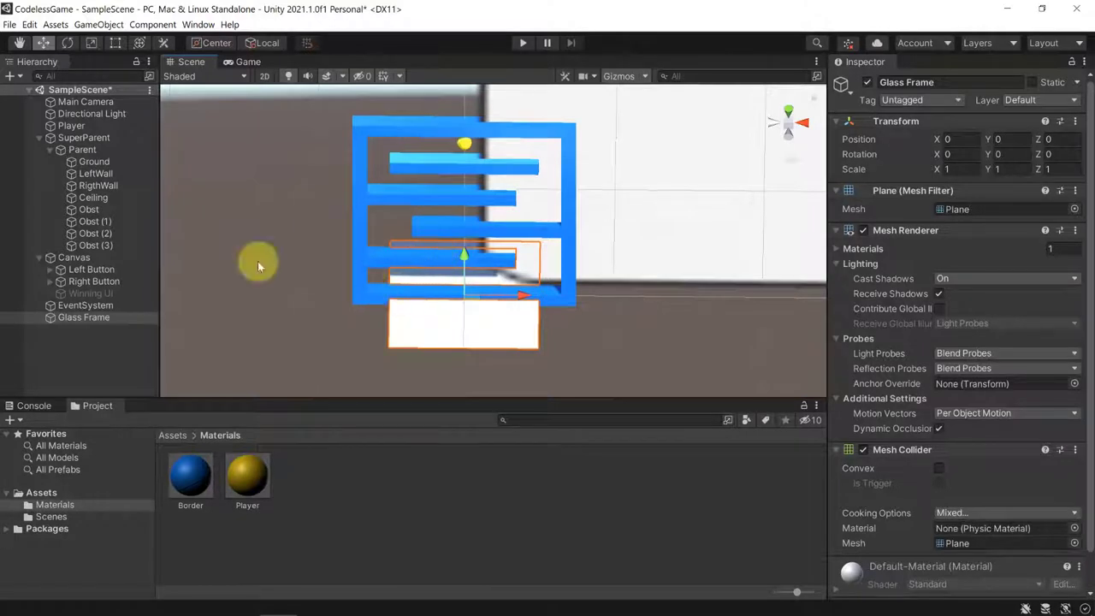
left_click(75, 317)
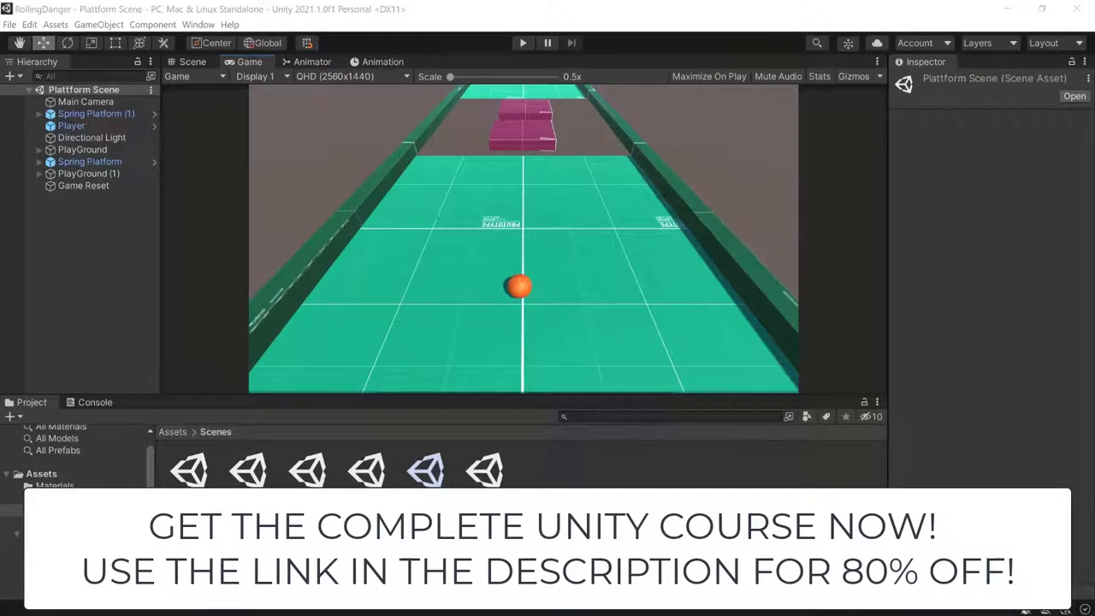
left_click(522, 44)
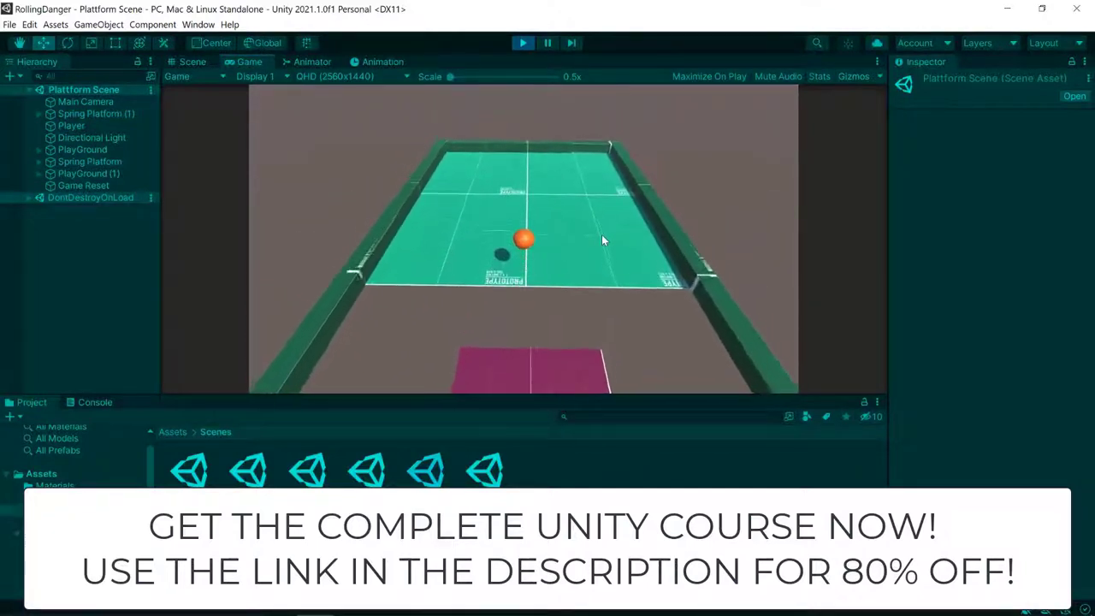
left_click(525, 43)
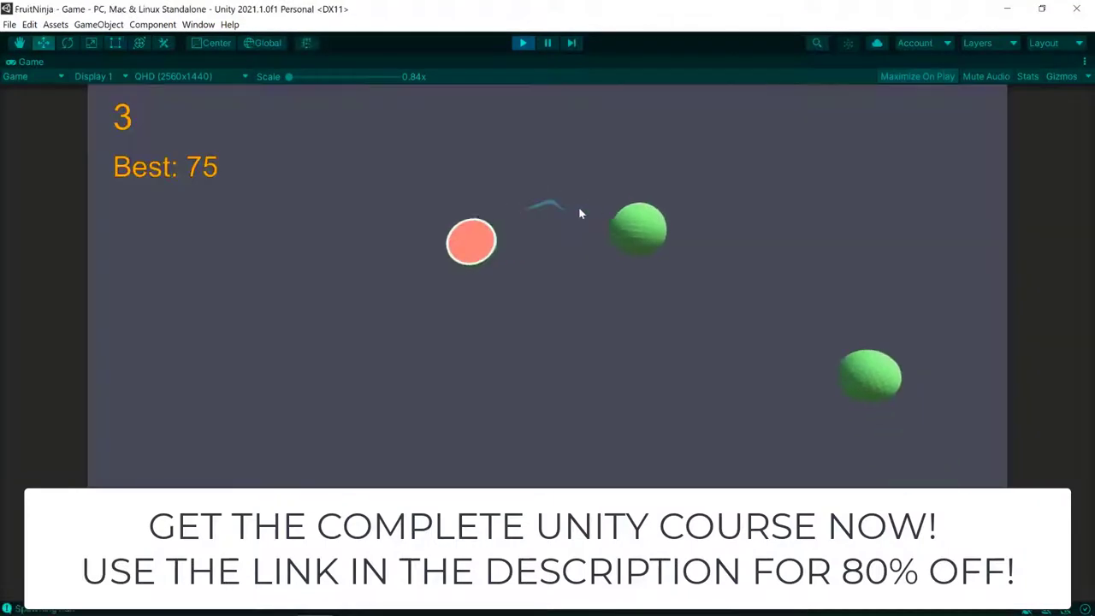
mouse_move(579, 213)
left_mouse_down()
mouse_move(676, 156)
mouse_move(555, 296)
mouse_move(649, 181)
mouse_move(433, 97)
mouse_move(712, 299)
mouse_move(873, 210)
mouse_move(716, 228)
mouse_move(273, 161)
mouse_move(549, 153)
mouse_move(472, 310)
mouse_move(939, 239)
mouse_move(734, 269)
mouse_move(917, 318)
mouse_move(568, 263)
mouse_move(745, 296)
mouse_move(763, 282)
mouse_move(320, 259)
mouse_move(110, 263)
mouse_move(562, 210)
left_mouse_up()
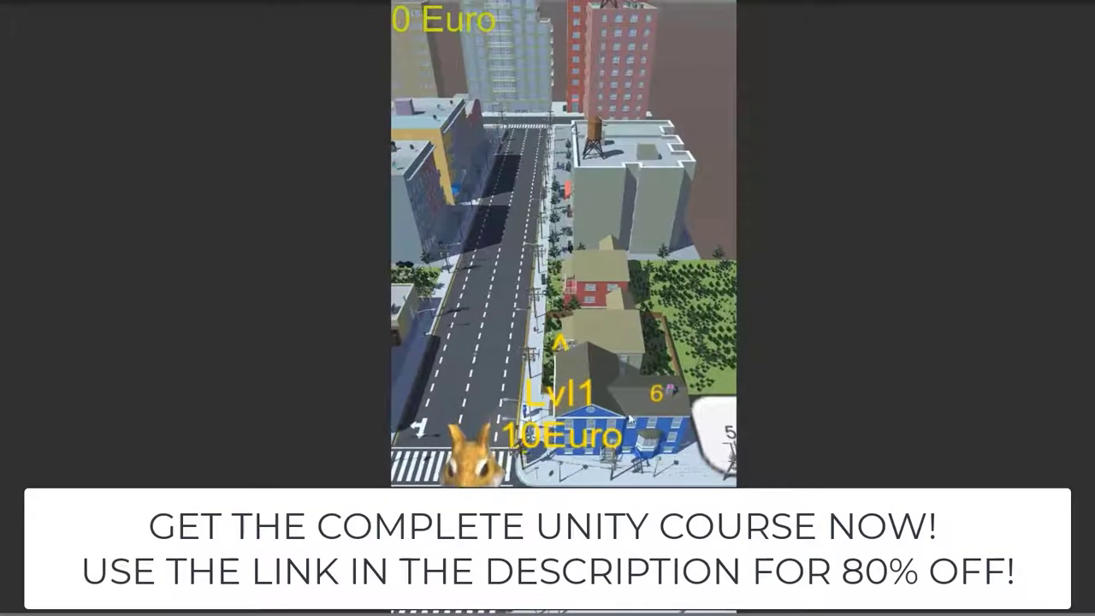
left_click(656, 407)
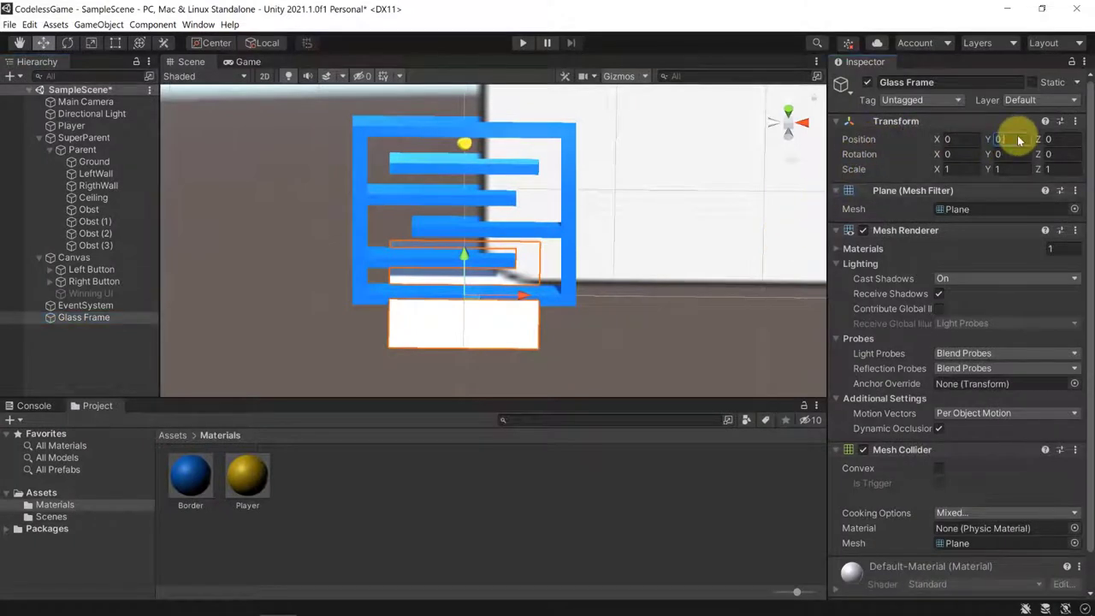
- Set Glass Frame Position Y to 7.5 and Rotation X to -90 so it stands upright
type("7")
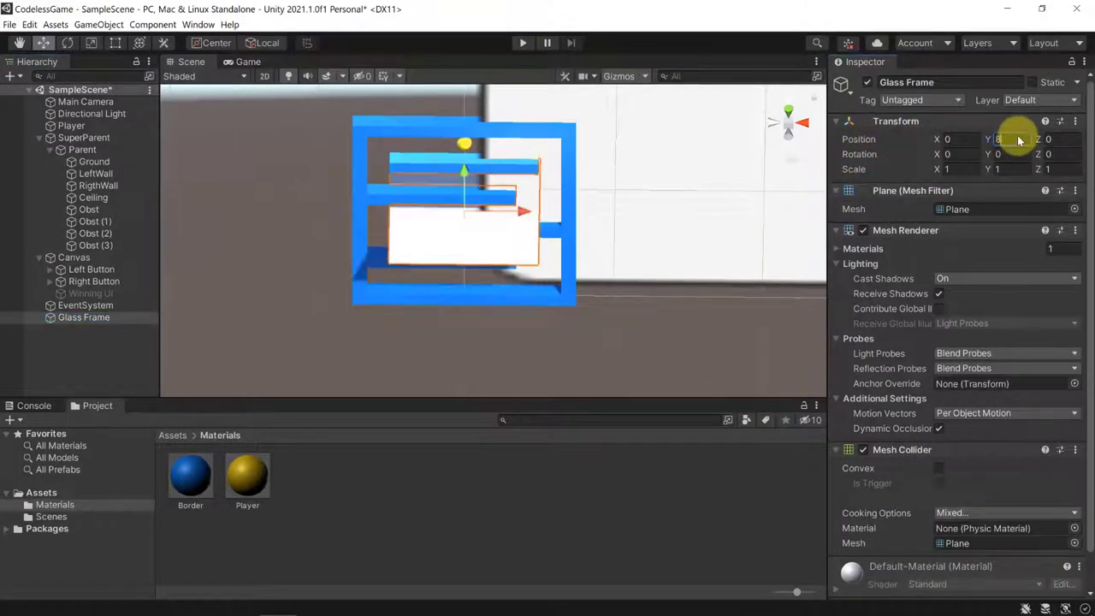
type(".5")
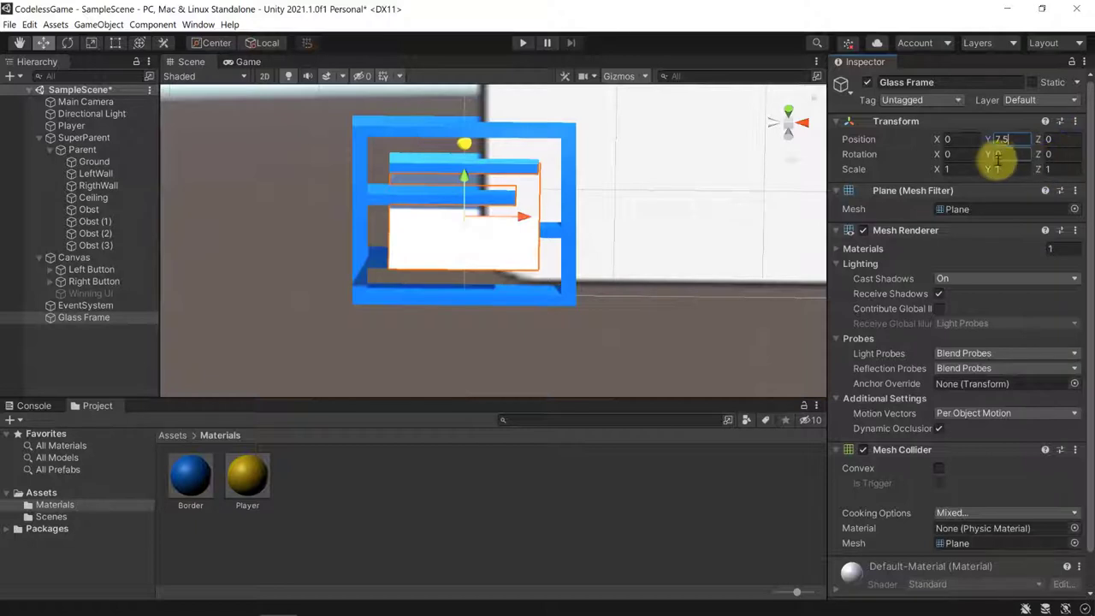
left_click(947, 154)
type("-9")
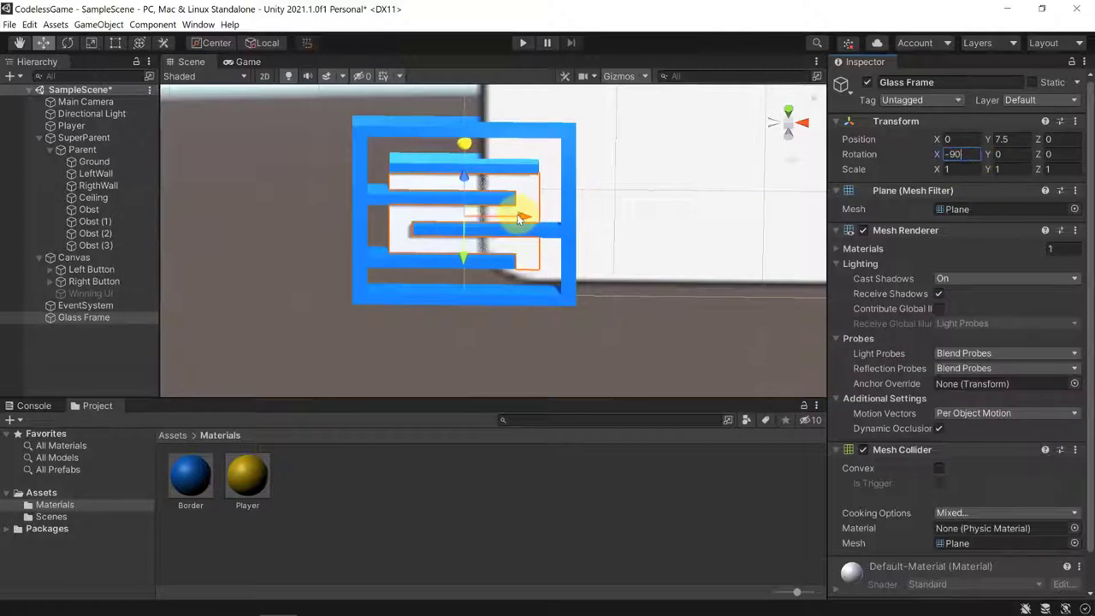
left_click_drag(519, 215, 289, 117, "alt")
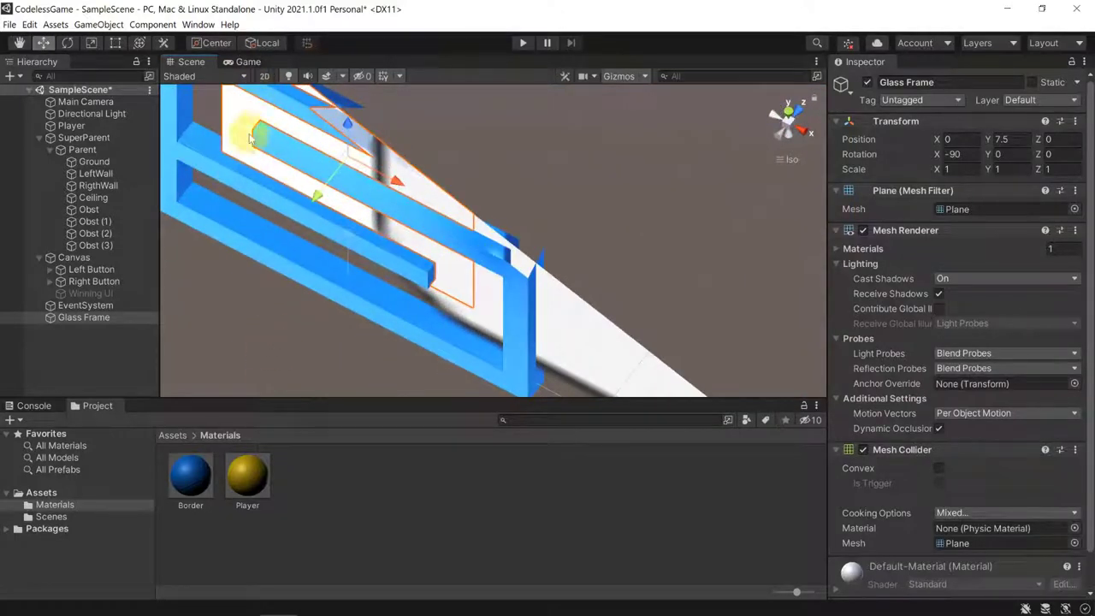
- Move Glass Frame to Position Z -0.51, just in front of the blue maze
left_click_drag(318, 195, 205, 127, "alt")
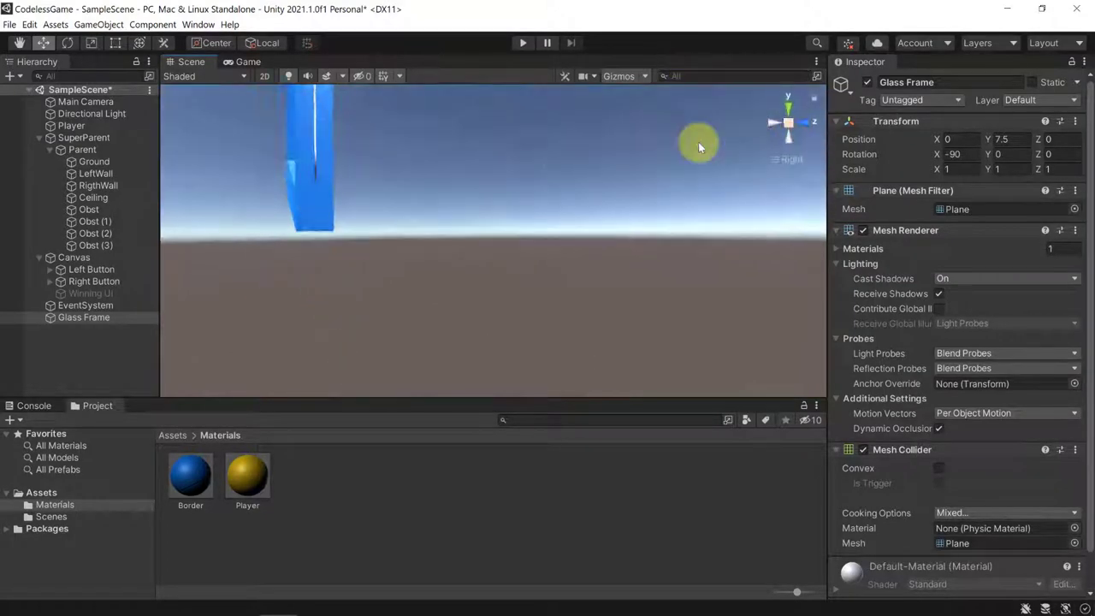
right_click_drag(531, 164, 480, 217)
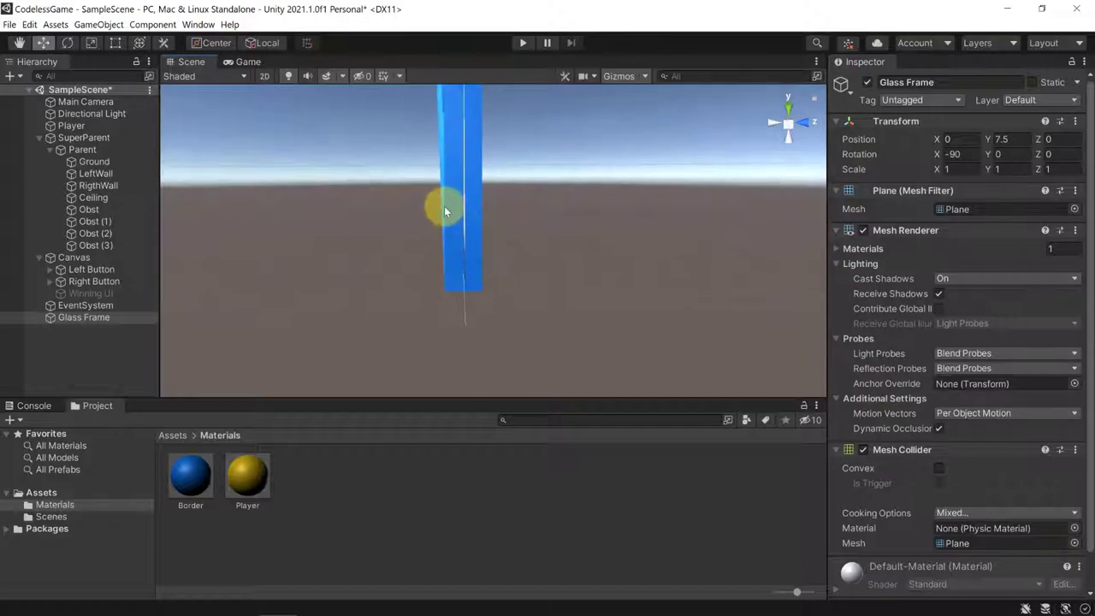
mouse_move(539, 142)
right_mouse_down()
mouse_move(551, 282)
mouse_move(533, 299)
mouse_move(536, 139)
right_mouse_up()
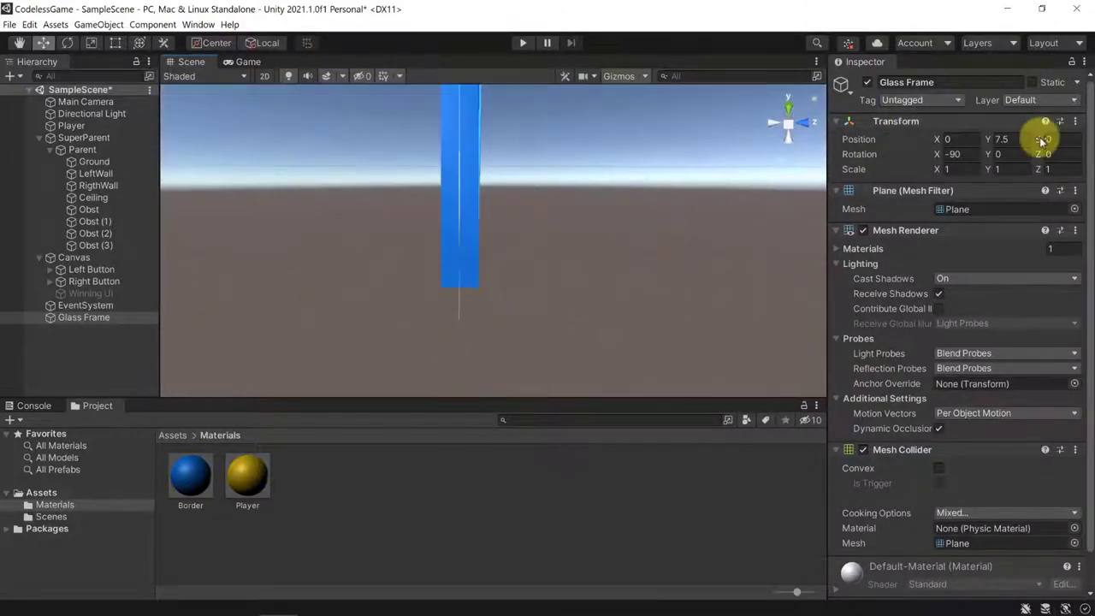
left_click_drag(1032, 140, 1019, 139)
right_click_drag(595, 137, 513, 283)
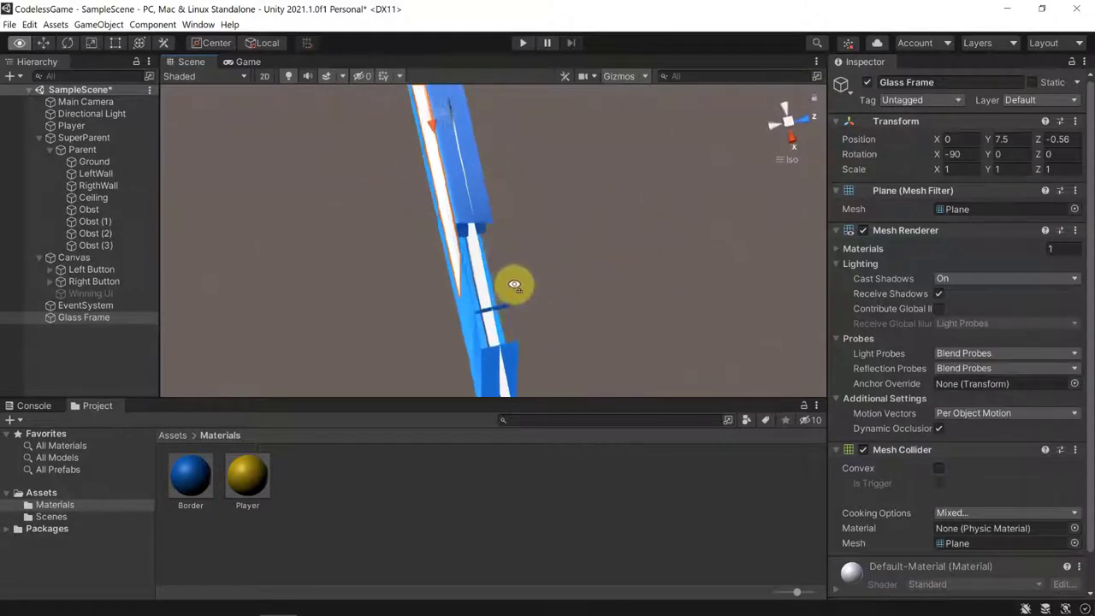
mouse_move(1034, 143)
left_mouse_down()
mouse_move(1026, 140)
mouse_move(1030, 147)
left_mouse_up()
left_click(1057, 138)
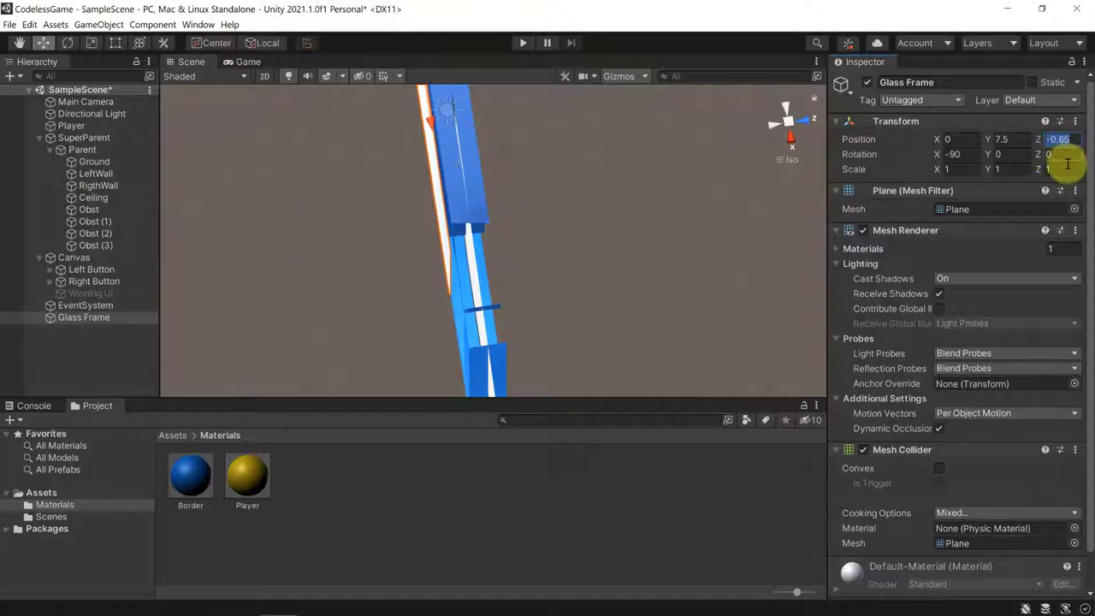
type("-0")
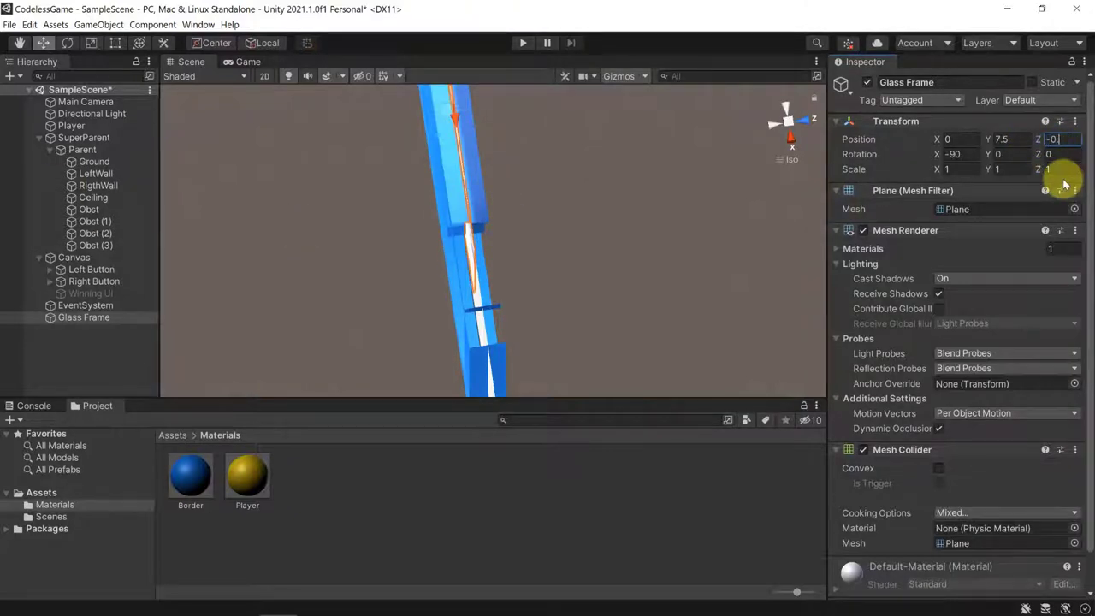
type(".51")
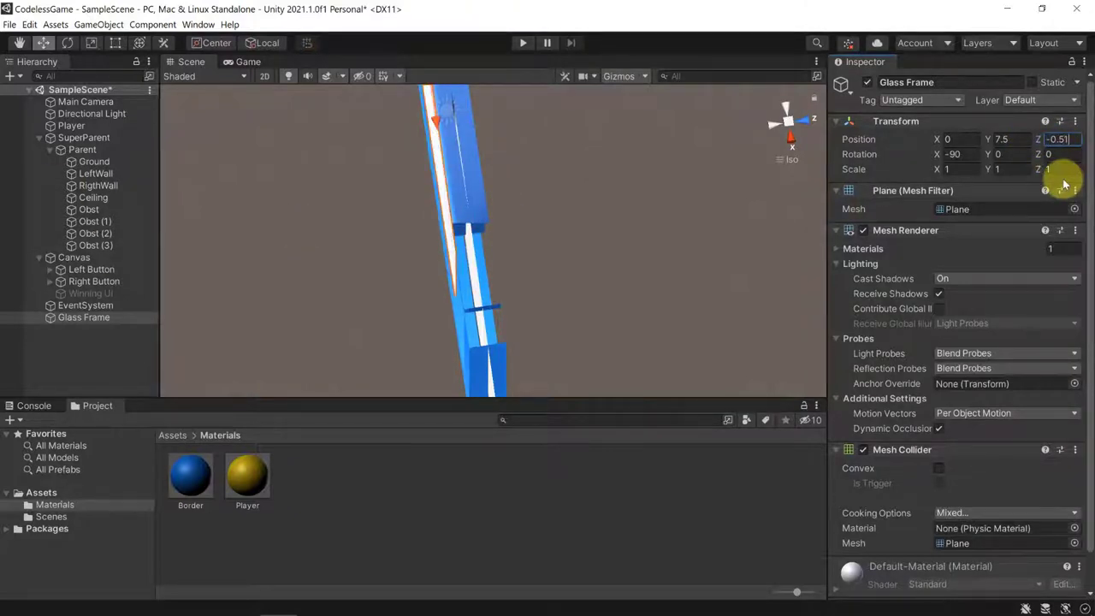
key("BackSpace")
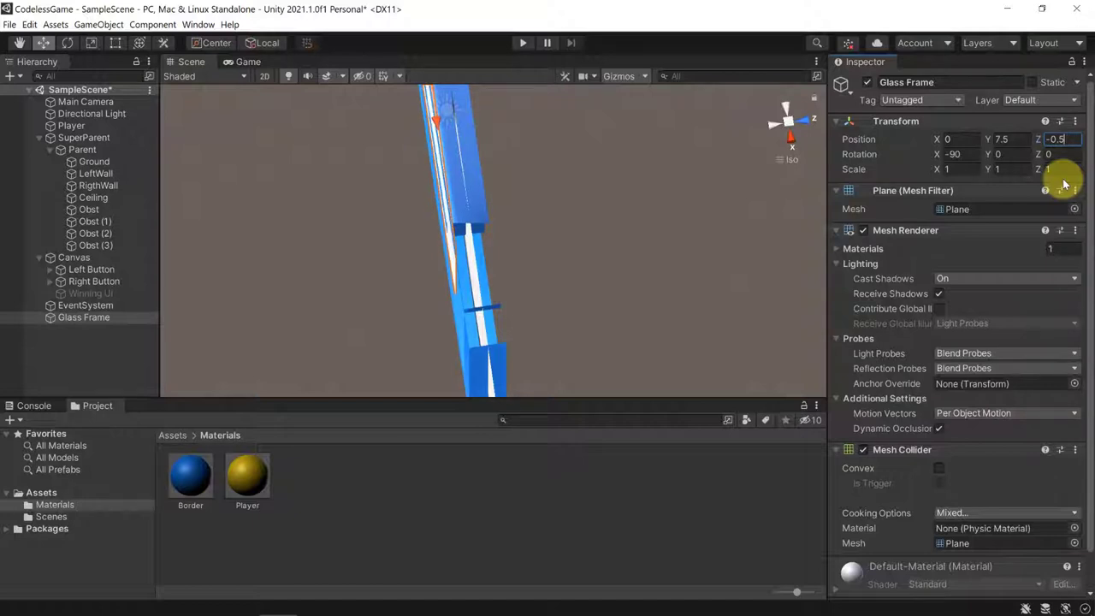
type("1")
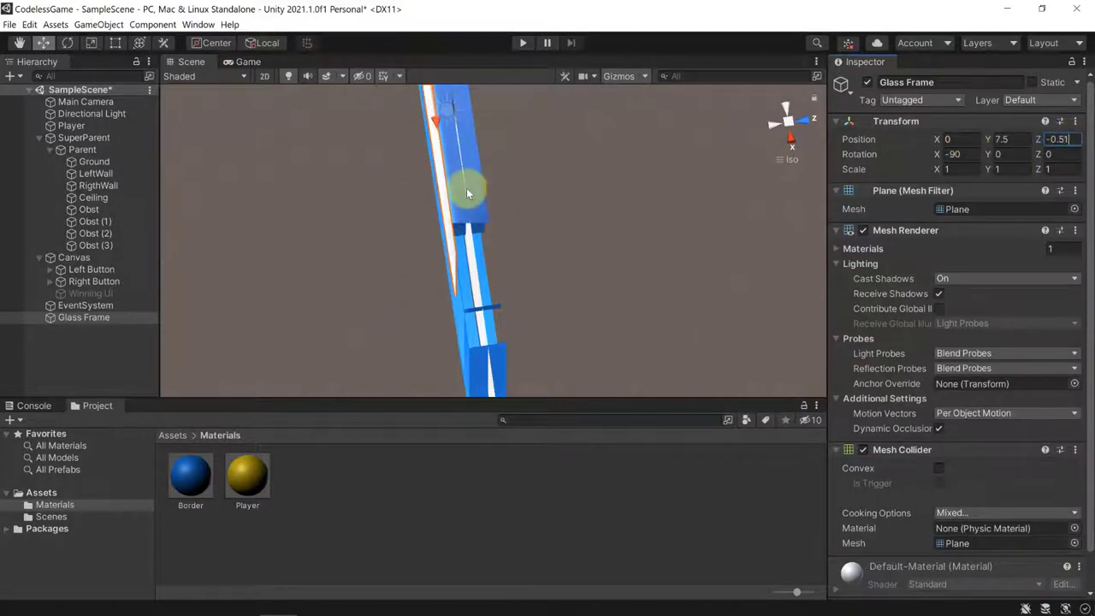
right_click_drag(397, 215, 646, 305)
- Scale Glass Frame to 1.3 on both X and Z
right_click_drag(612, 226, 627, 161)
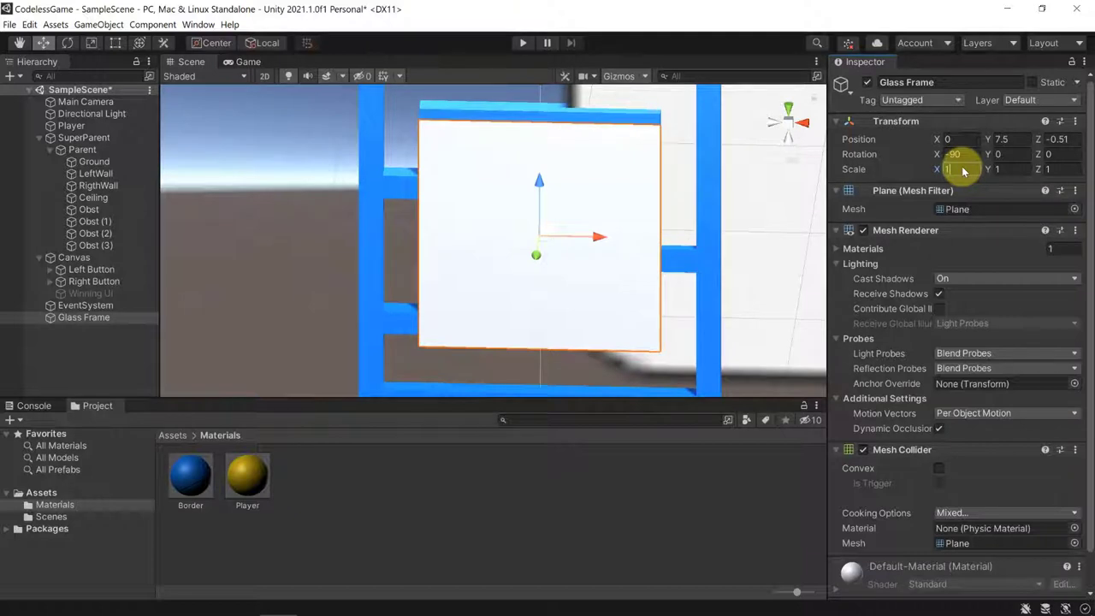
type("1.3")
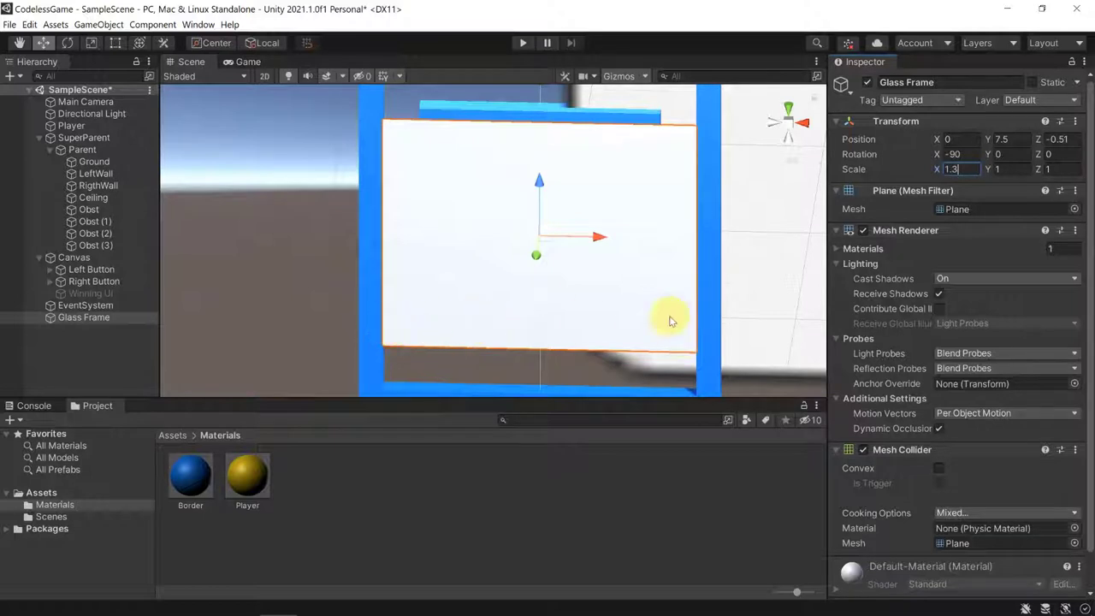
left_click(1050, 169)
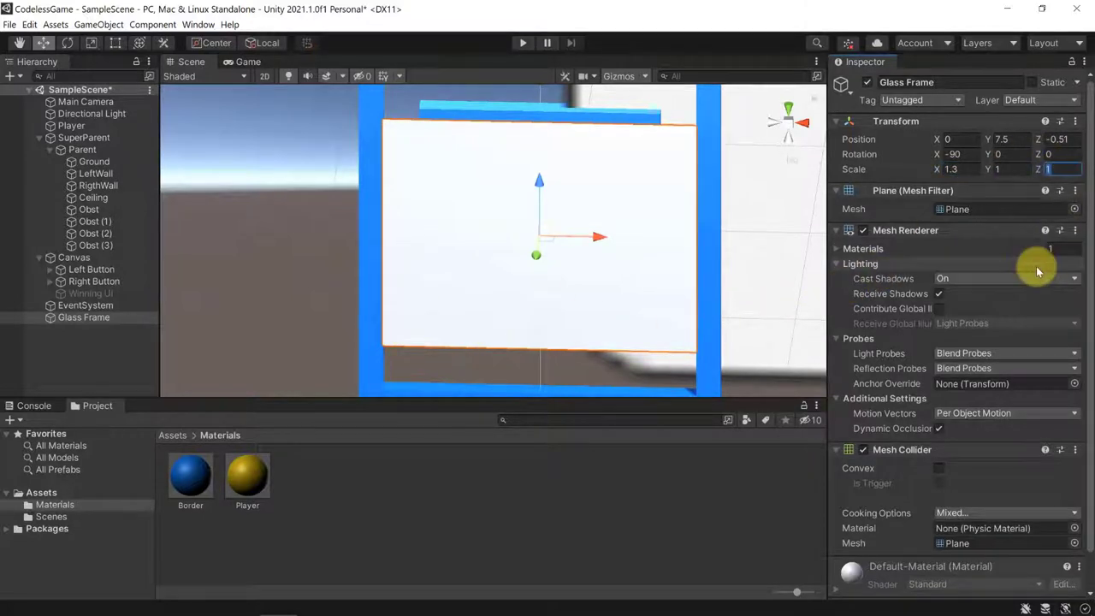
type("1.4")
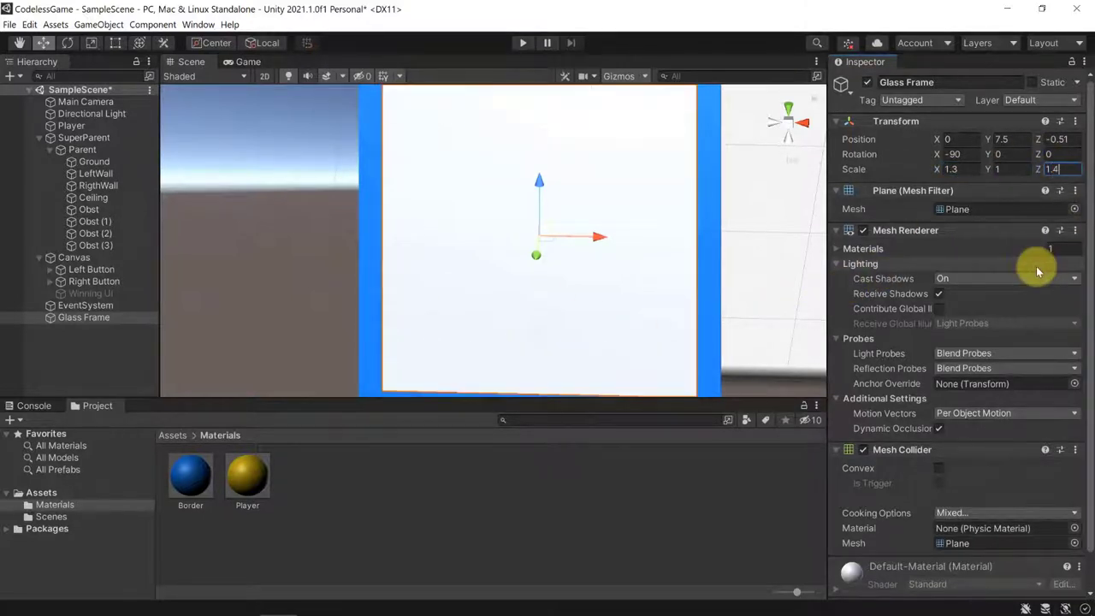
left_click_drag(391, 299, 402, 264, "alt")
left_click_drag(525, 183, 530, 173)
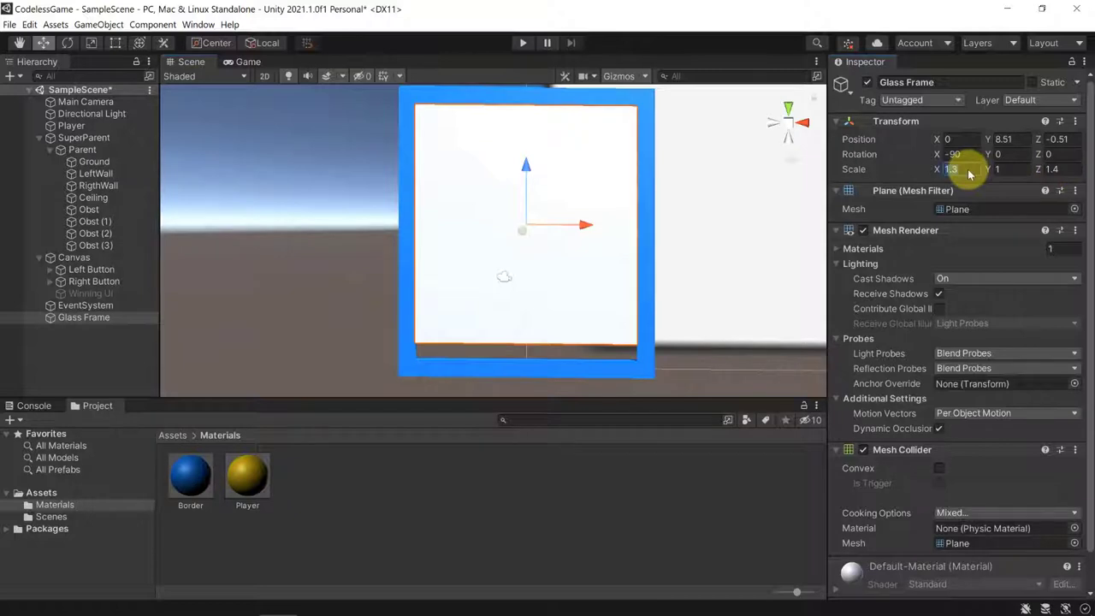
left_click(1069, 168)
type("1.3")
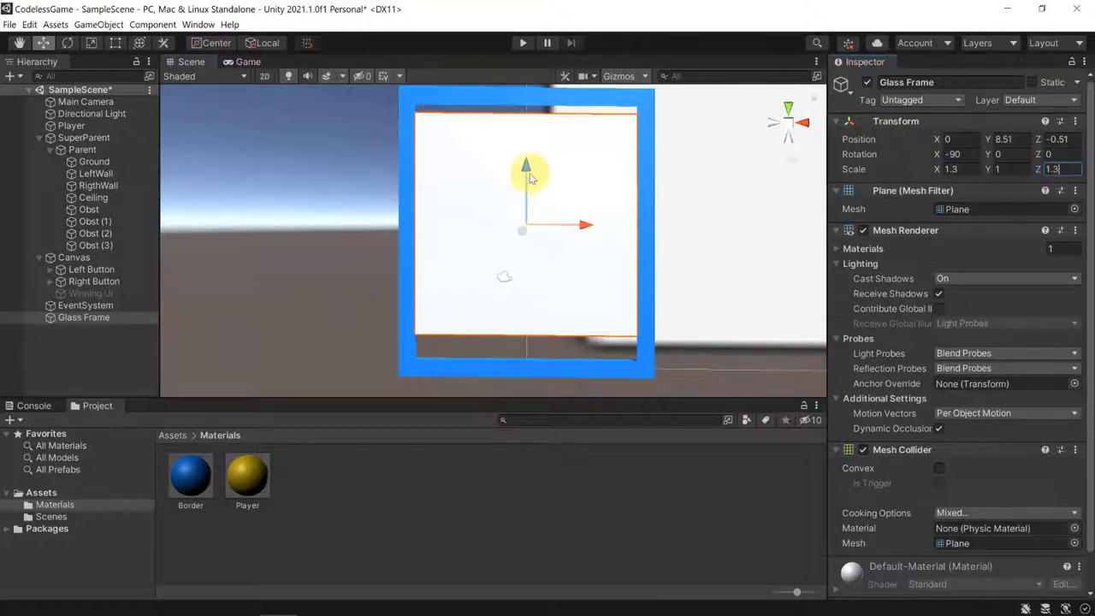
- Raise Glass Frame to Position Y 9 and nudge its bottom edge with the Rect Tool
mouse_move(523, 171)
left_mouse_down()
mouse_move(529, 150)
mouse_move(529, 165)
mouse_move(521, 159)
left_mouse_up()
left_click(1021, 140)
type("9")
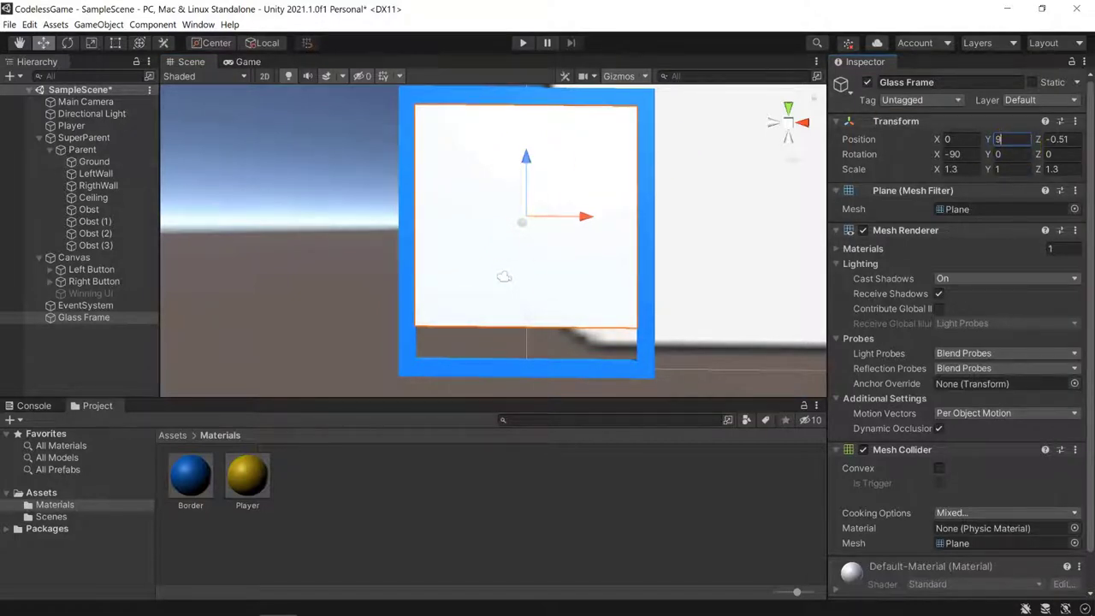
left_click(115, 44)
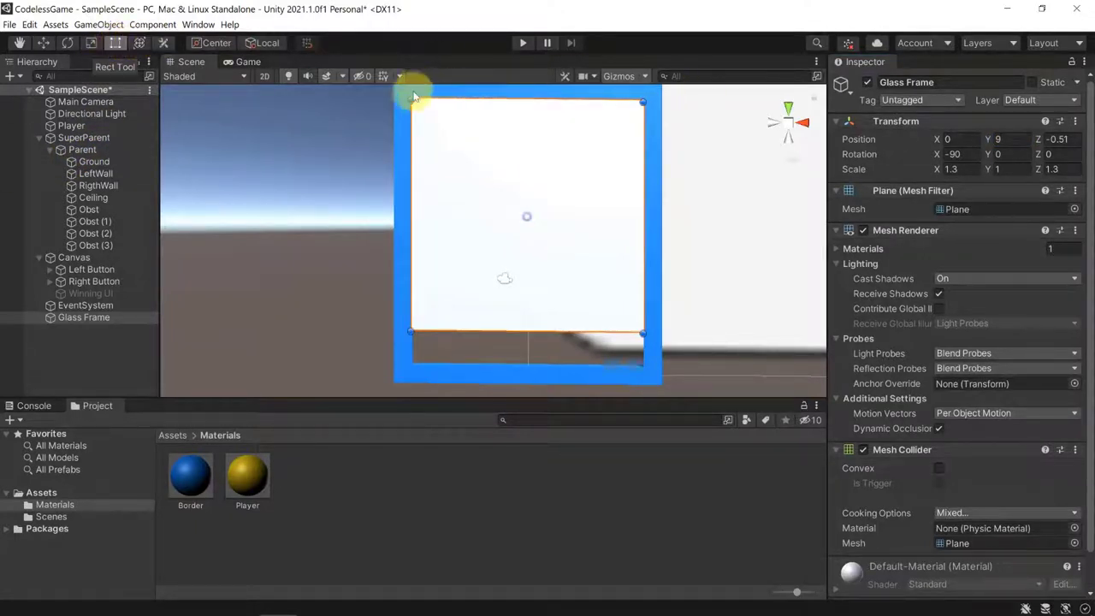
mouse_move(507, 330)
left_mouse_down()
mouse_move(501, 346)
mouse_move(505, 305)
mouse_move(514, 310)
mouse_move(520, 142)
mouse_move(516, 319)
left_mouse_up()
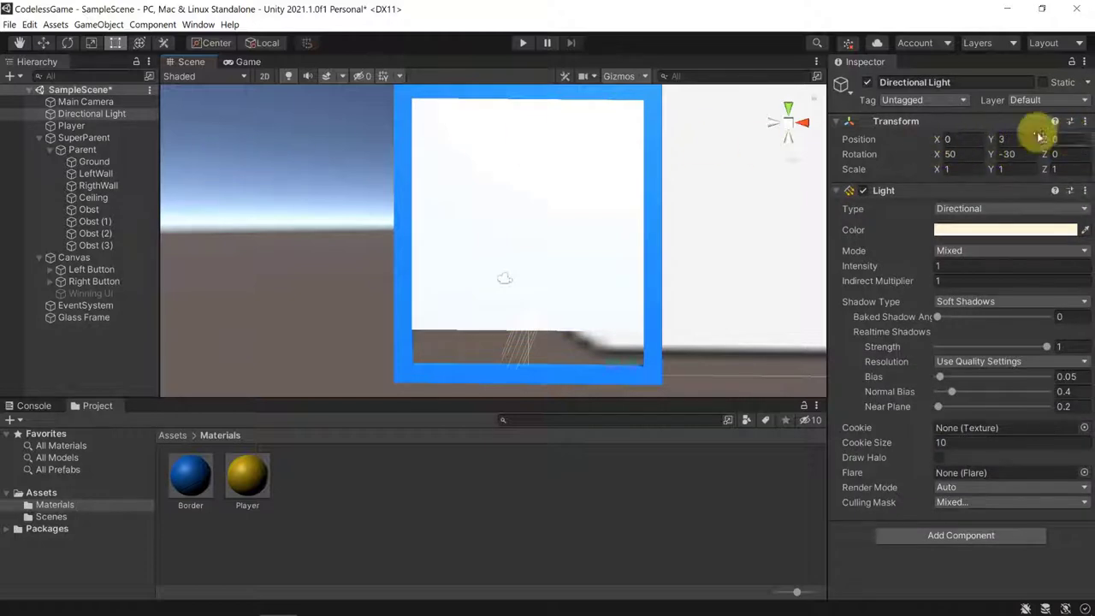
left_click(495, 196)
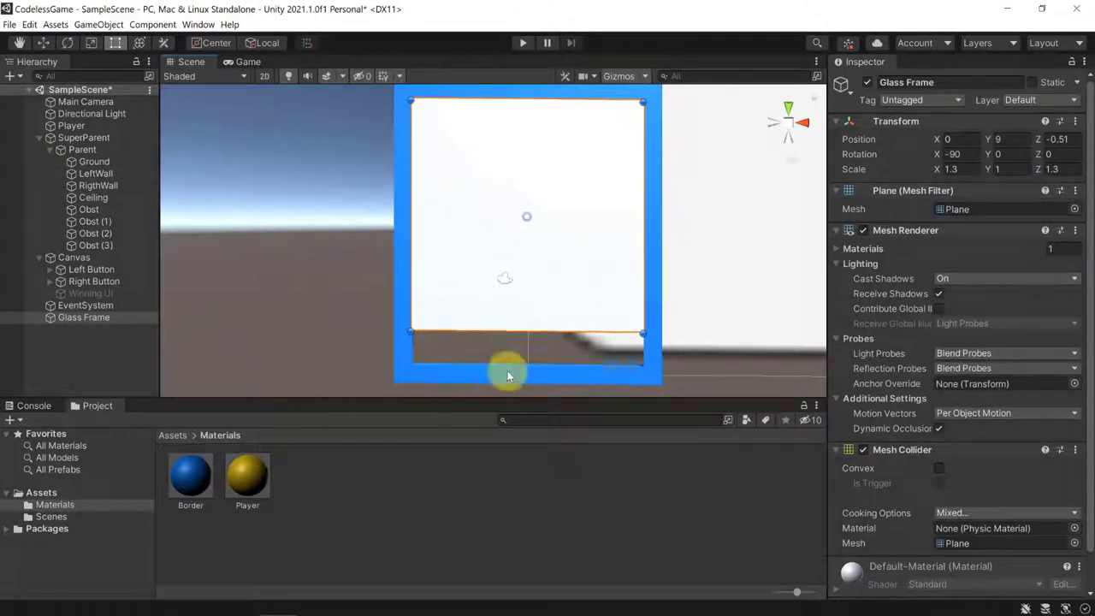
- Create a new material named Glass in the Materials folder
left_click(357, 502)
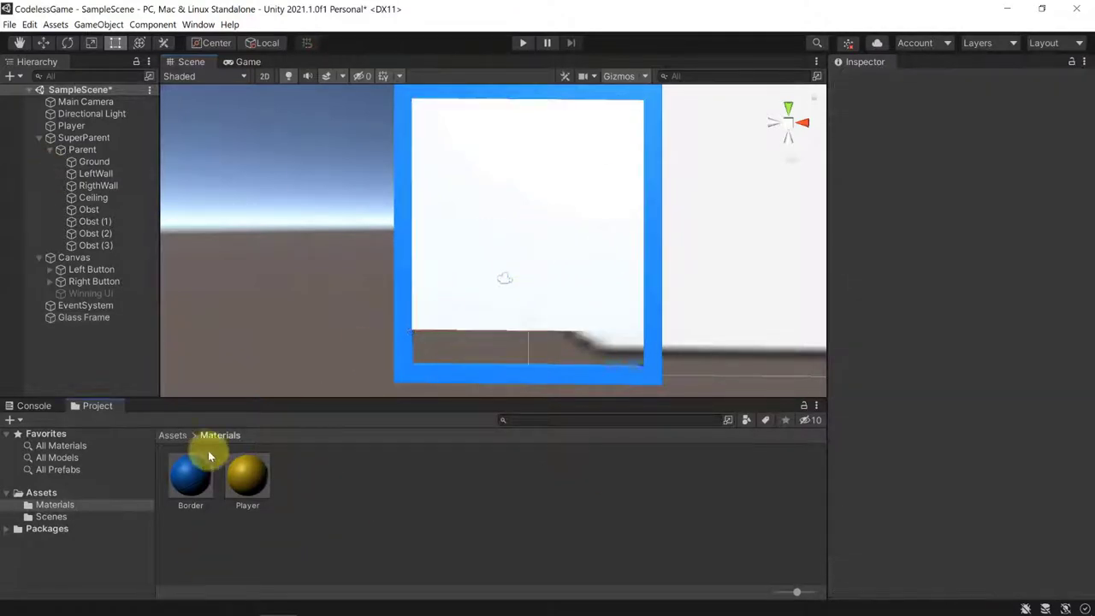
left_click(172, 434)
double_click(190, 473)
left_click(324, 476)
right_click(329, 475)
left_click(235, 248)
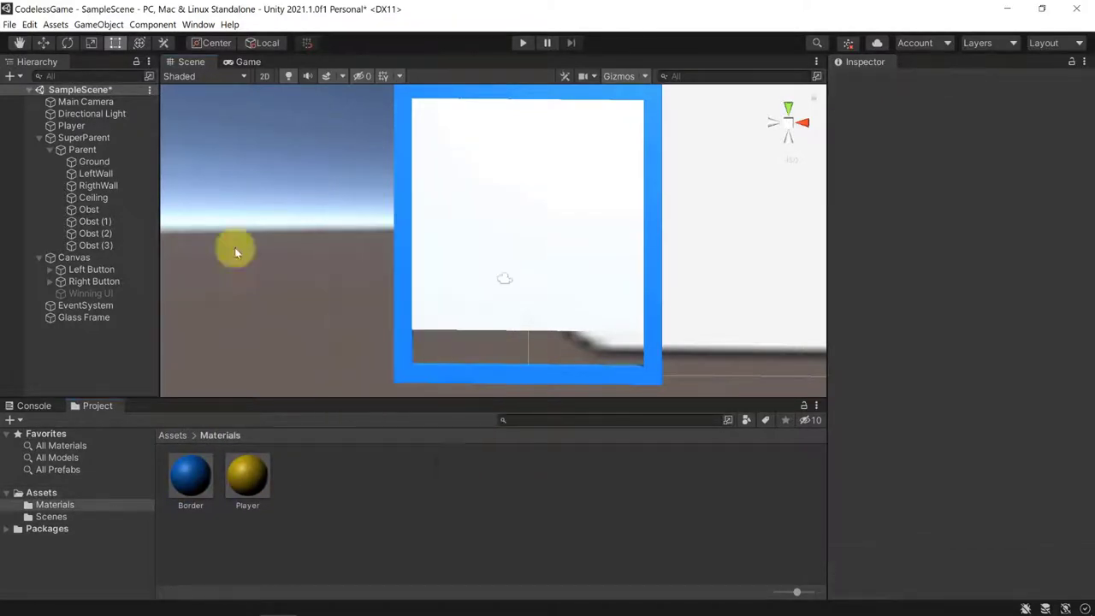
right_click(323, 514)
mouse_move(354, 218)
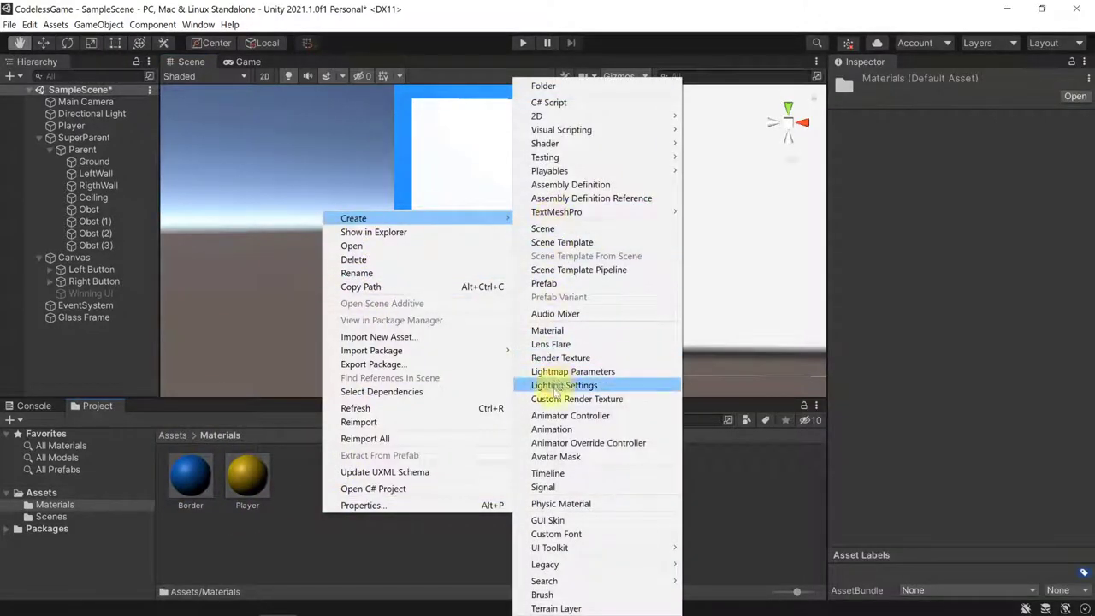
left_click(560, 330)
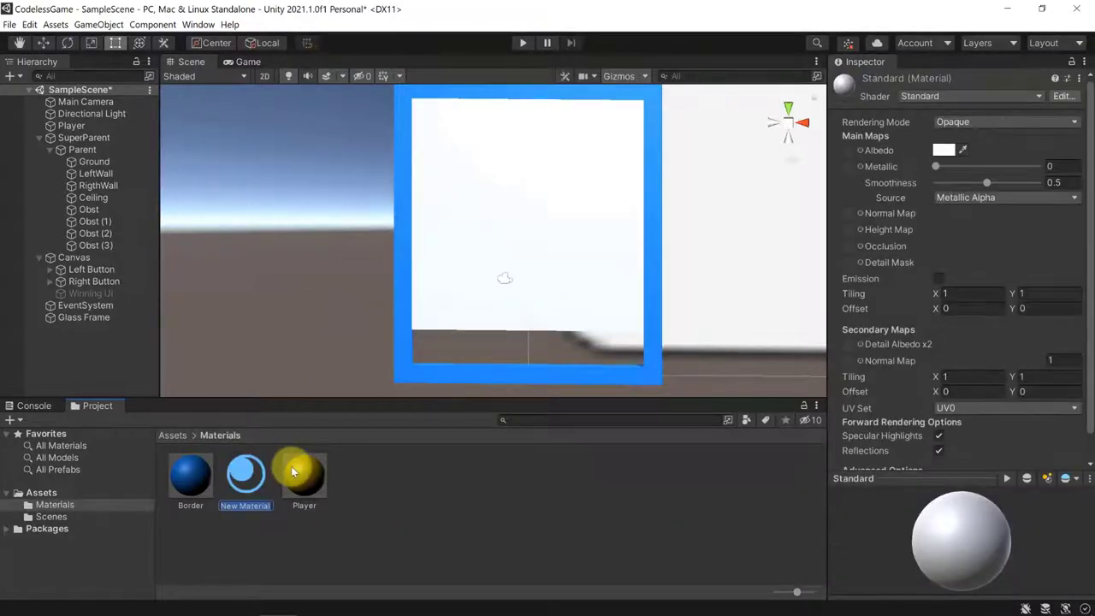
key("Return")
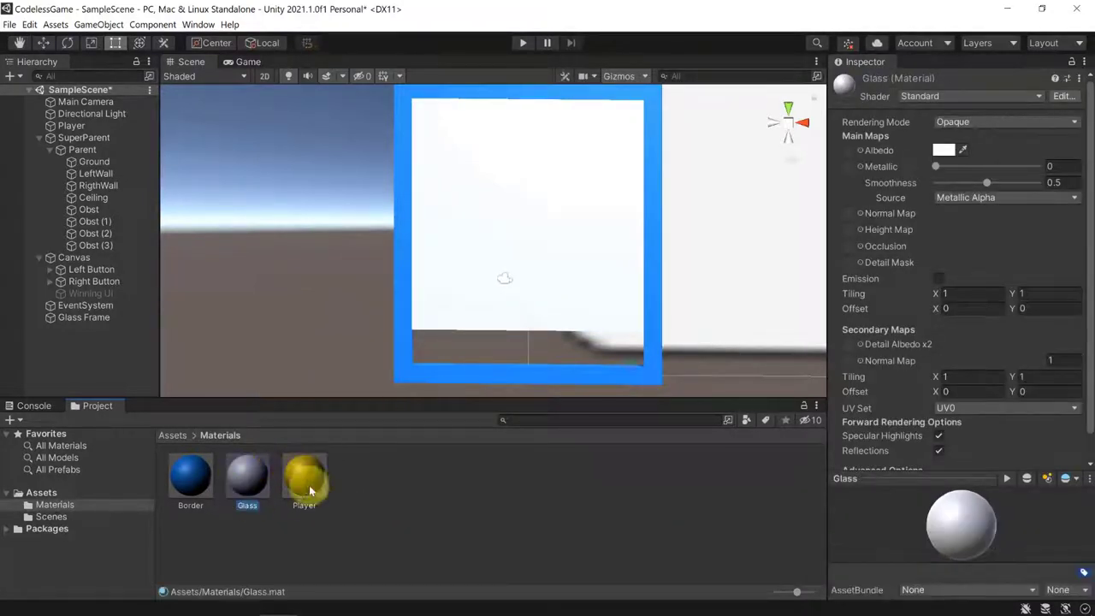
- Set the Glass material's Rendering Mode to Transparent
left_click(968, 123)
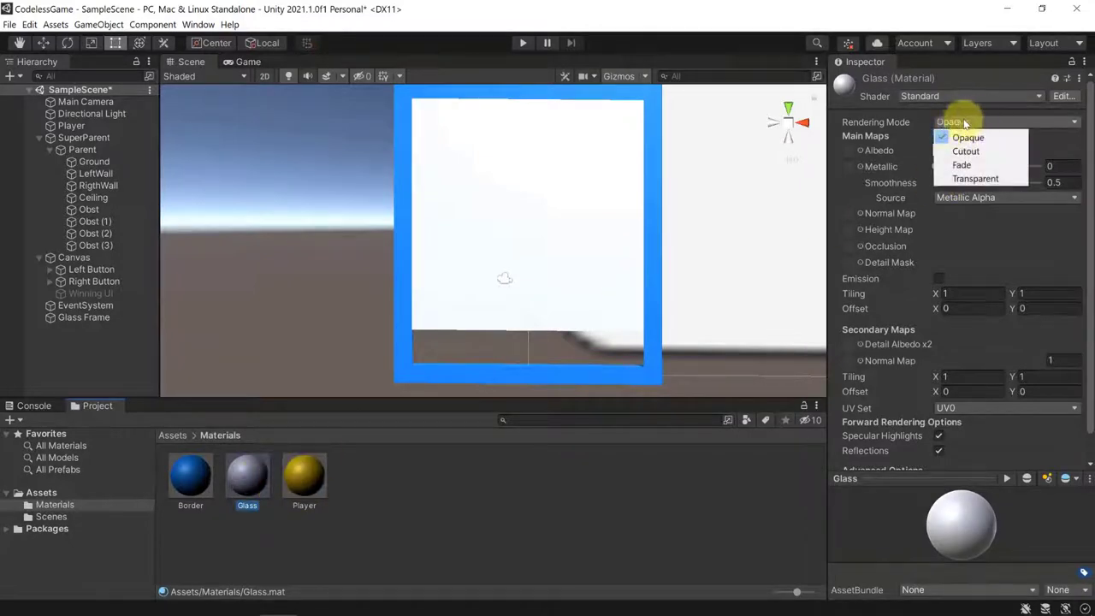
left_click(263, 483)
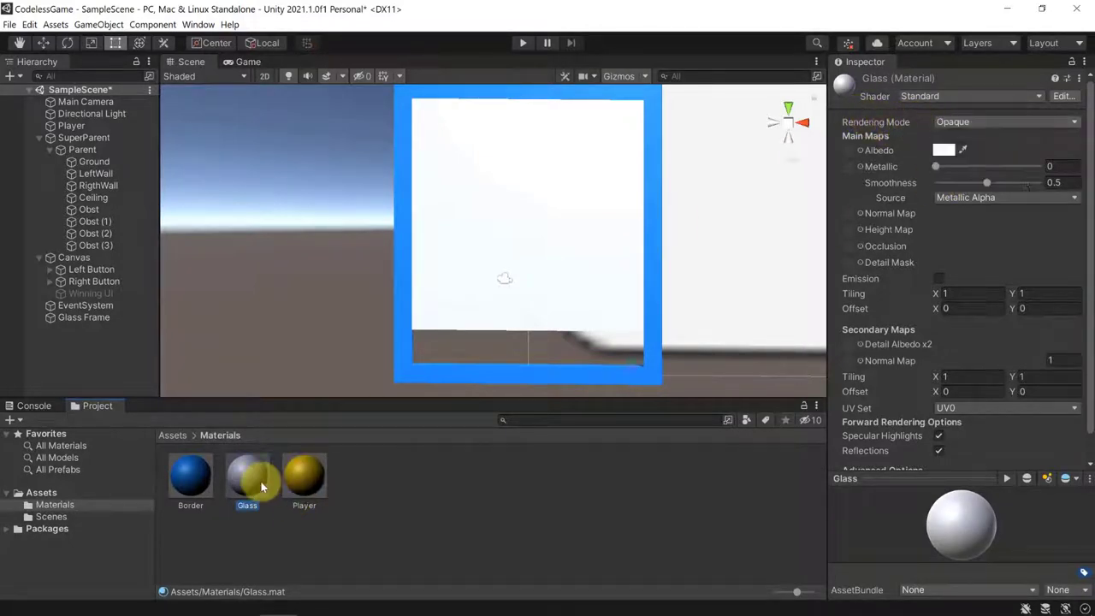
left_click(1019, 121)
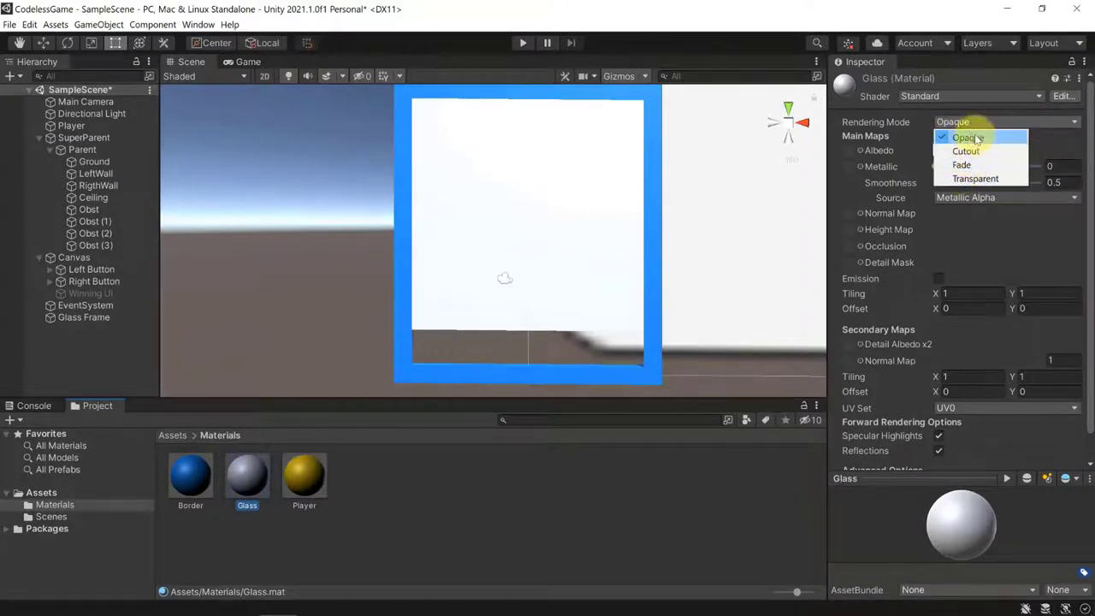
left_click(970, 179)
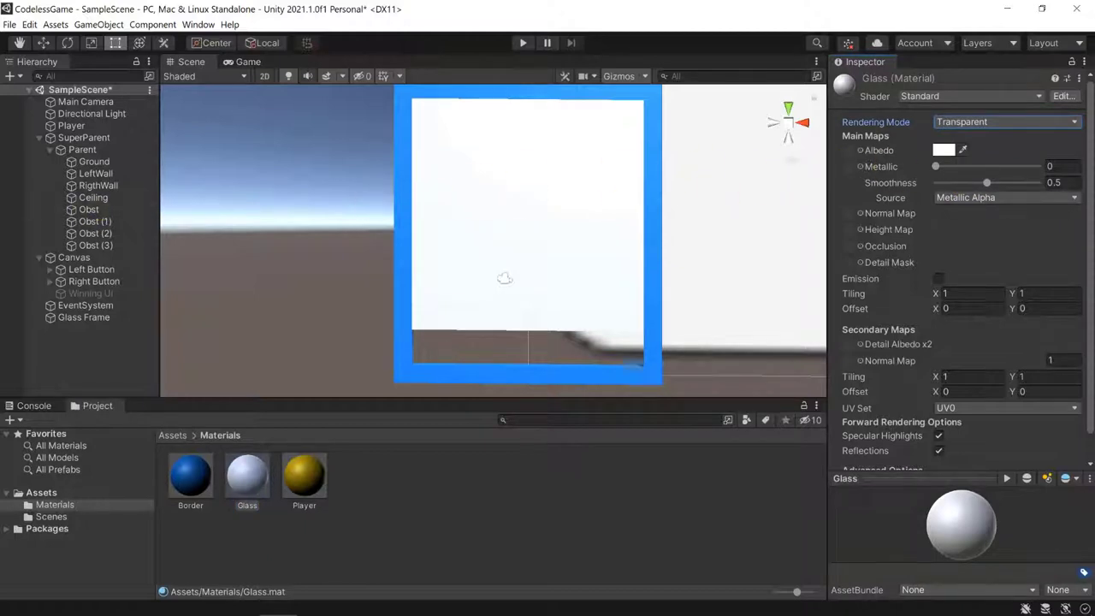
- Set the Glass albedo to light blue (R 165, G 217, B 255) with alpha 80
left_click(944, 151)
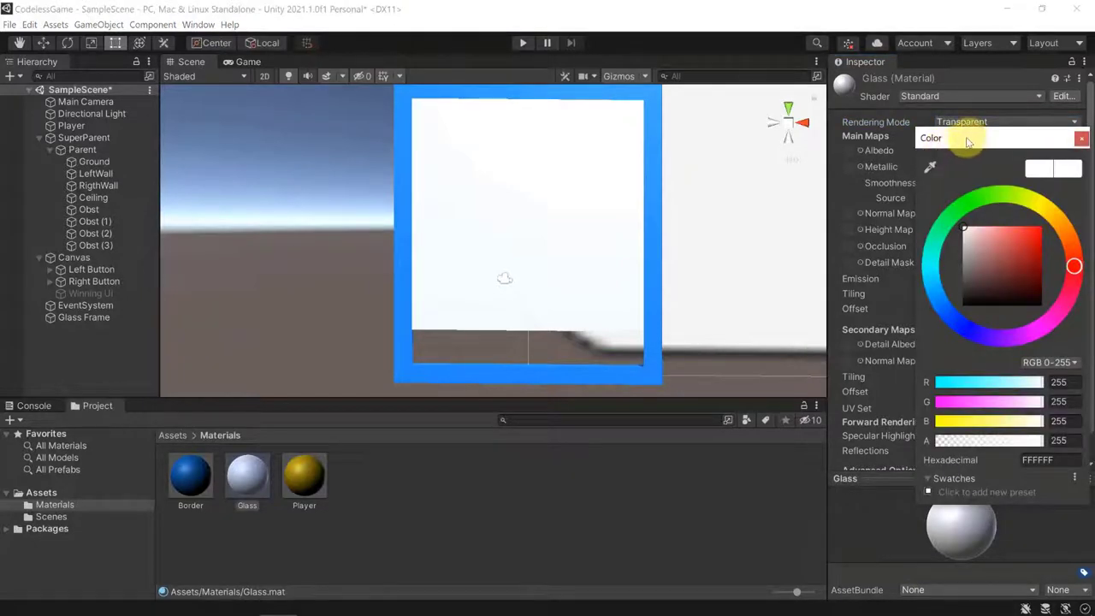
left_click_drag(968, 142, 548, 156)
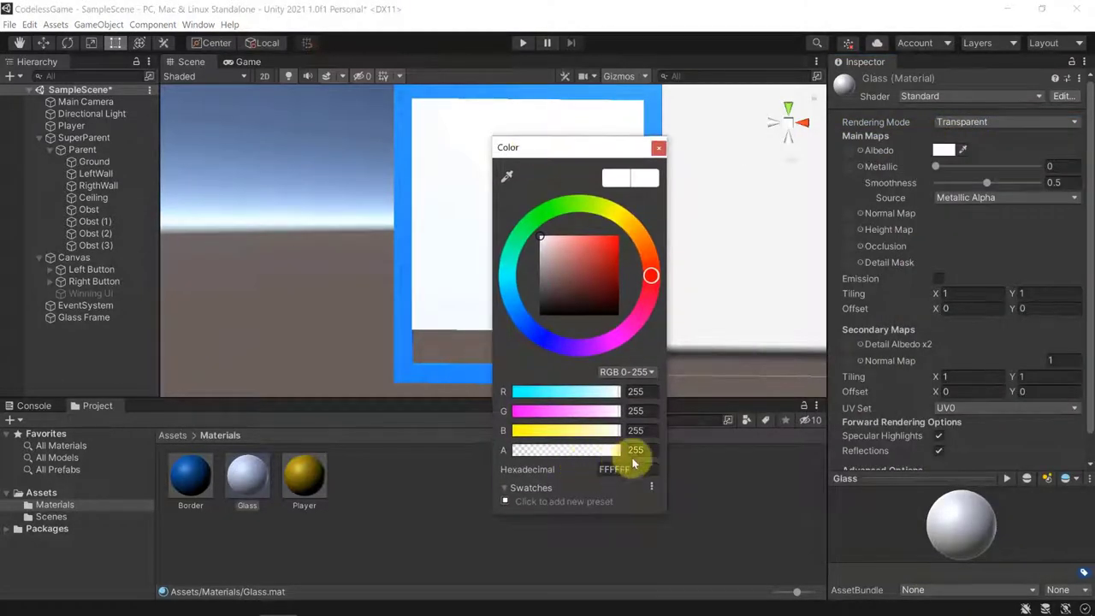
left_click(641, 390)
type("165")
left_click(649, 409)
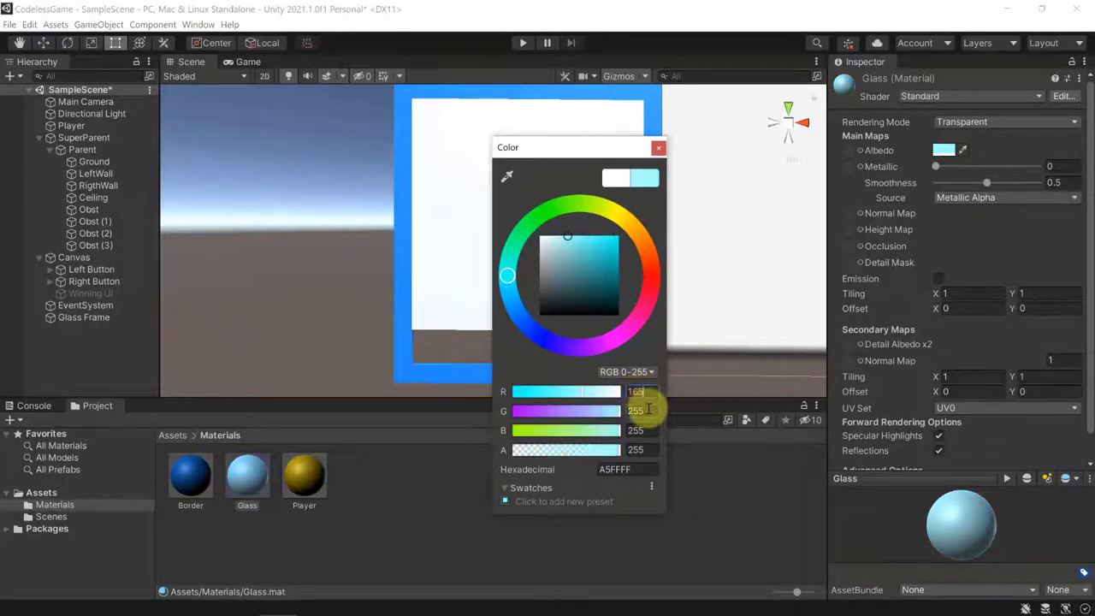
type("217")
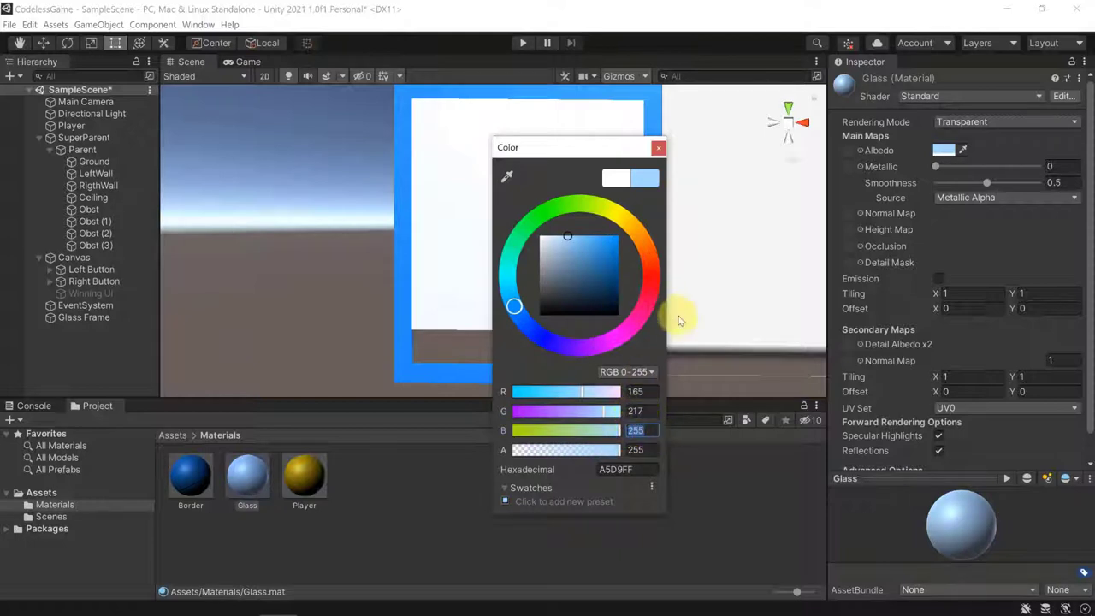
left_click(635, 449)
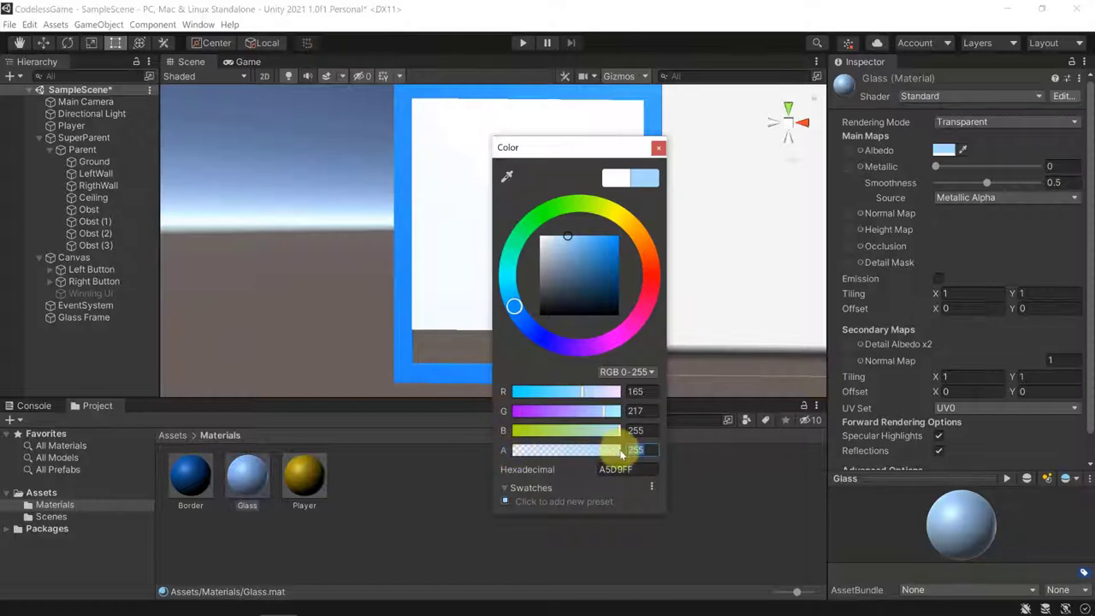
left_click_drag(621, 455, 553, 451)
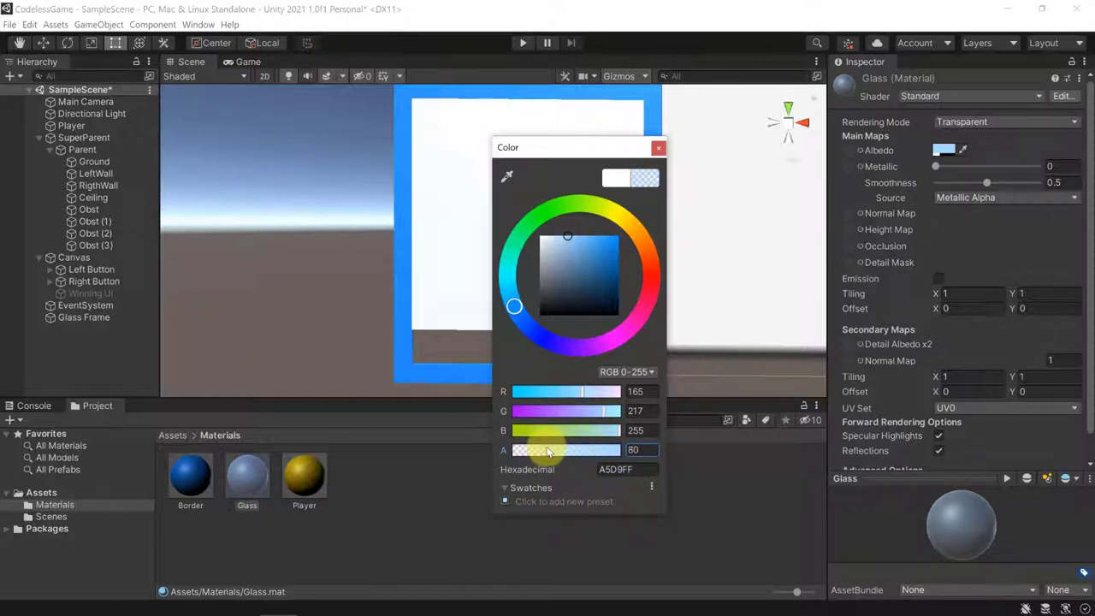
- Apply the Glass material to Glass Frame and pull its bottom edge inside the maze border
left_click(657, 151)
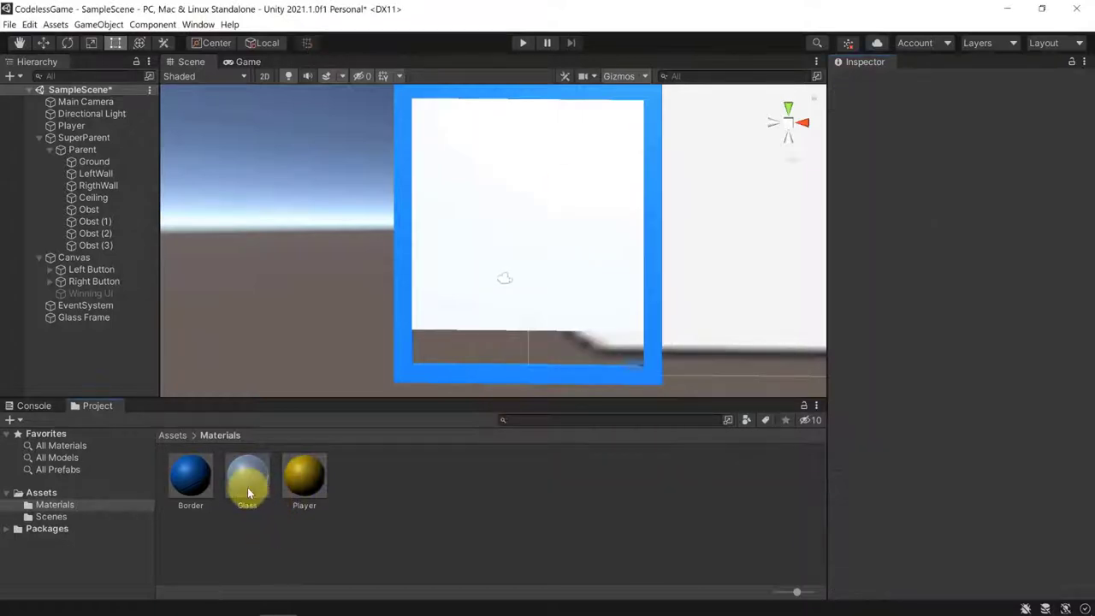
left_click_drag(247, 486, 80, 319)
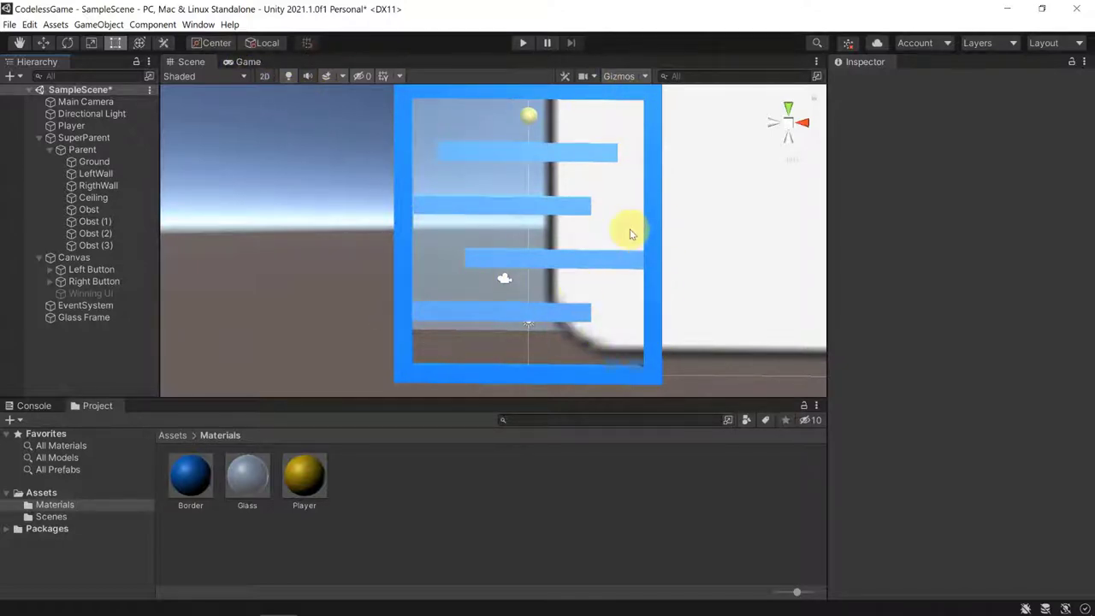
left_click(83, 317)
left_click_drag(513, 334, 513, 324)
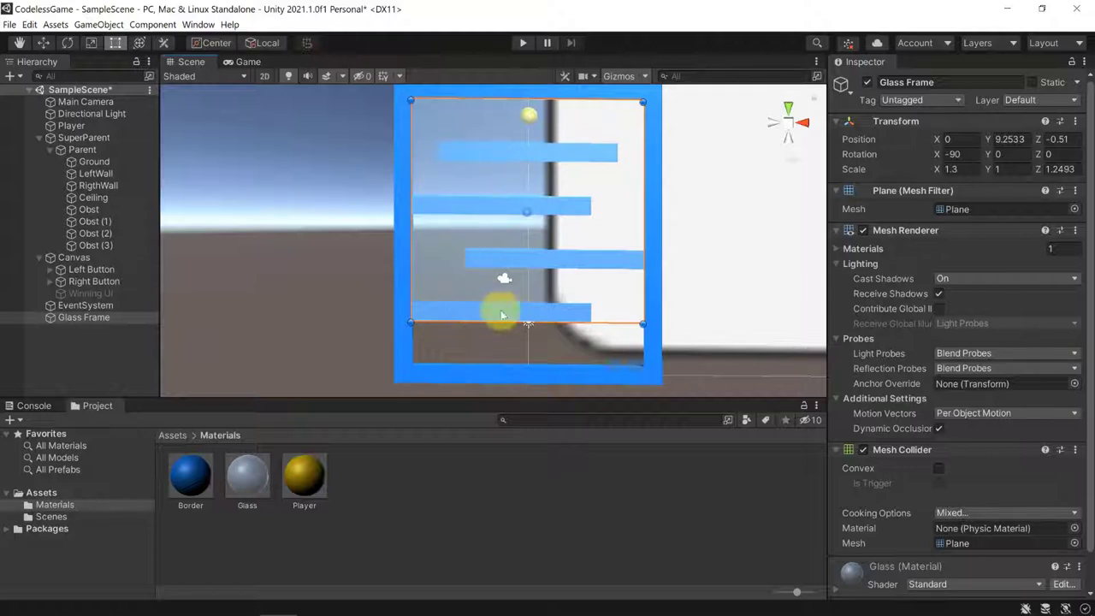
scroll(501, 313, "up", 4)
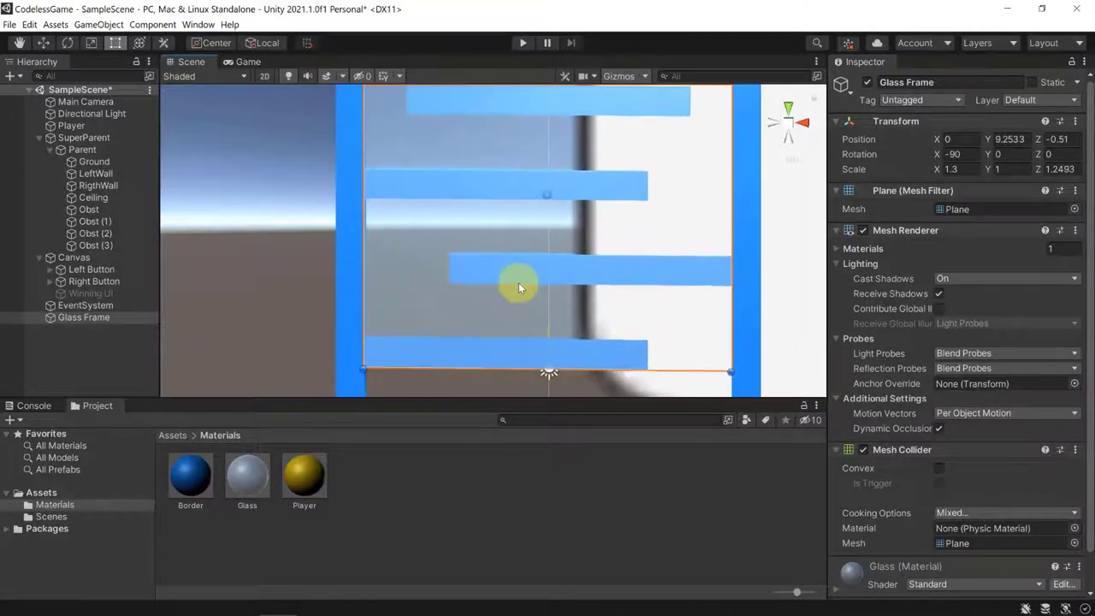
left_click_drag(518, 324, 516, 290, "alt")
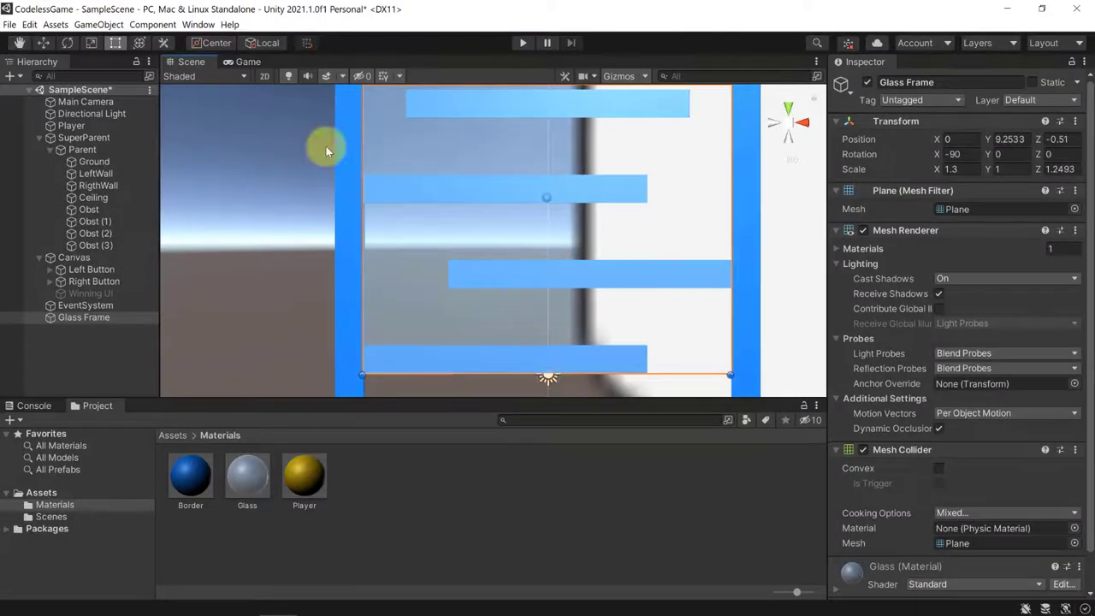
- In the Game view, lower the Glass material's albedo alpha to 29
left_click(247, 63)
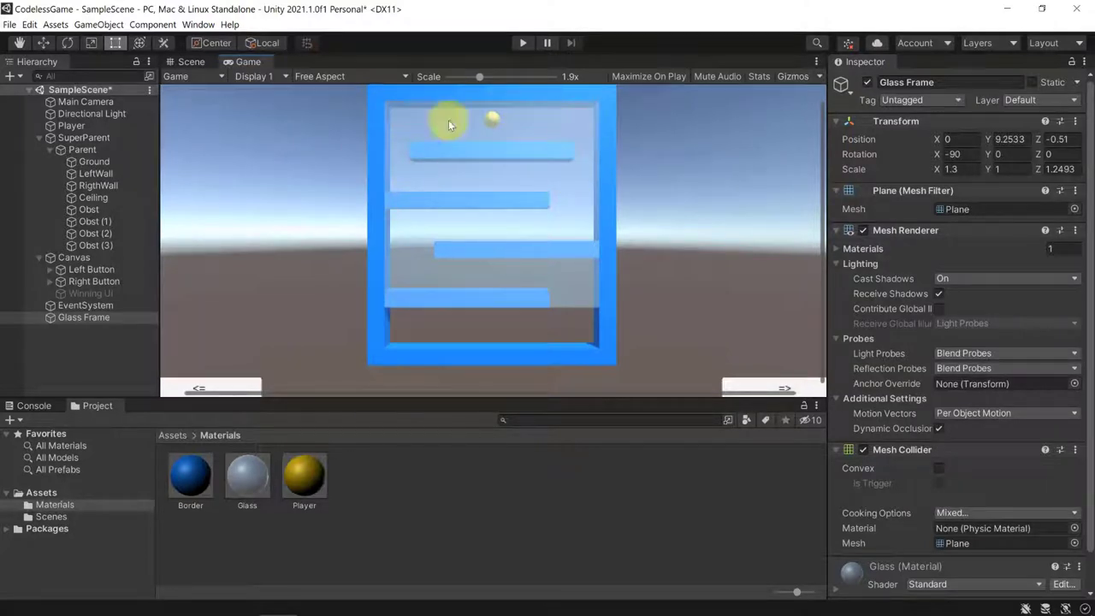
left_click(247, 475)
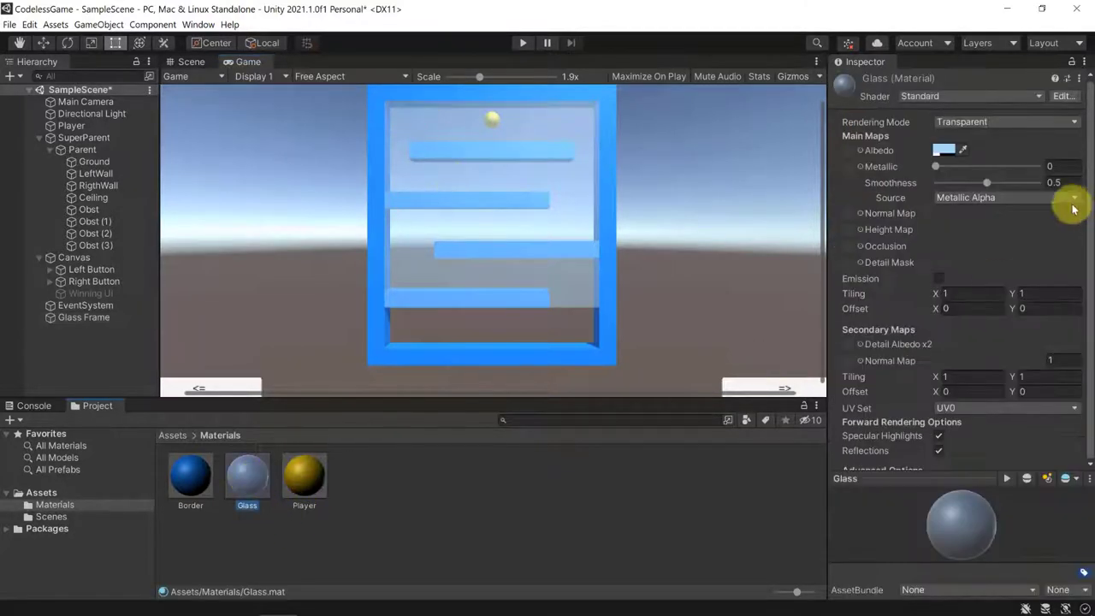
left_click(944, 150)
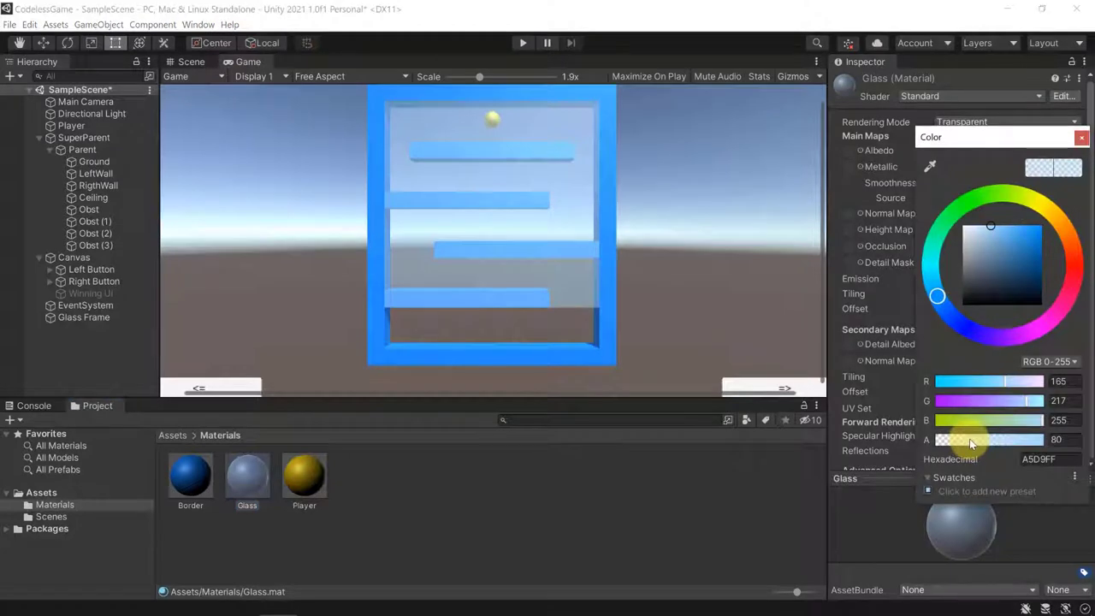
mouse_move(966, 439)
left_mouse_down()
mouse_move(938, 440)
mouse_move(991, 440)
mouse_move(937, 441)
mouse_move(973, 442)
mouse_move(947, 443)
left_mouse_up()
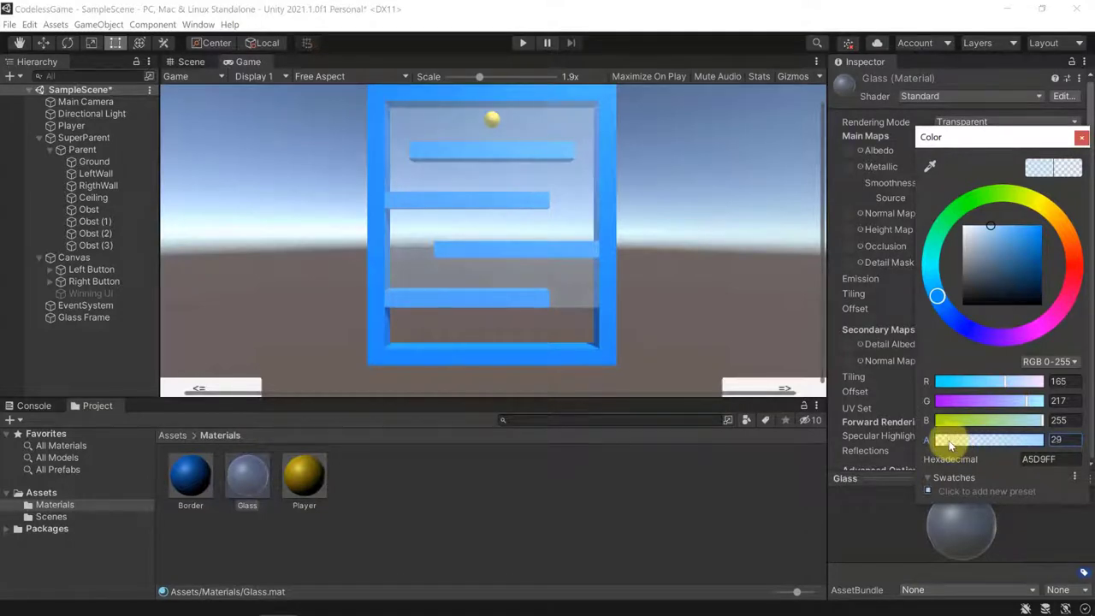
left_click(1081, 137)
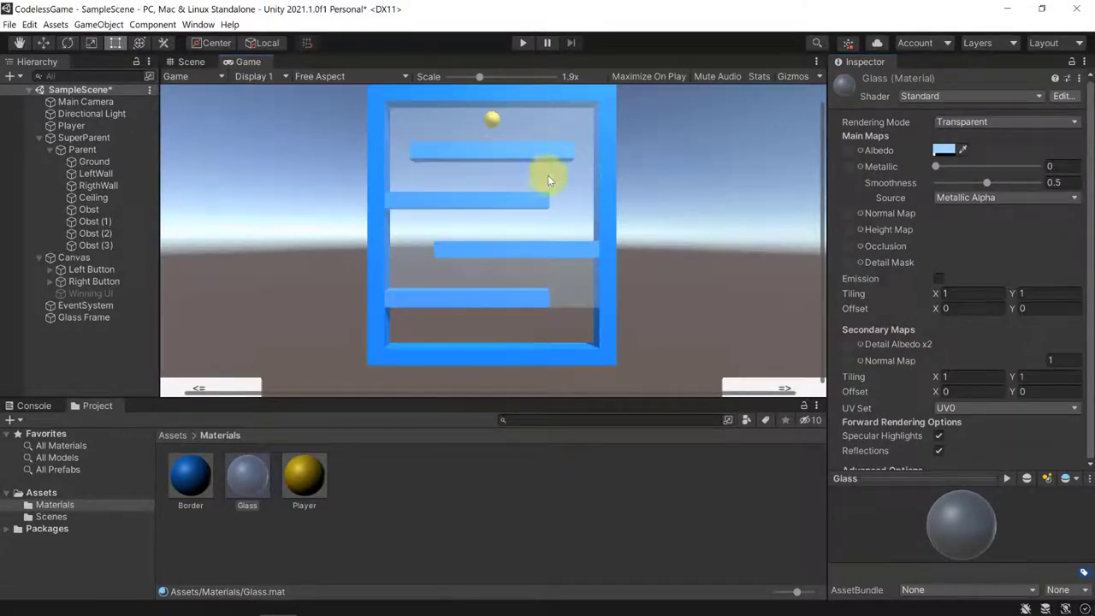
scroll(524, 220, "down", 4)
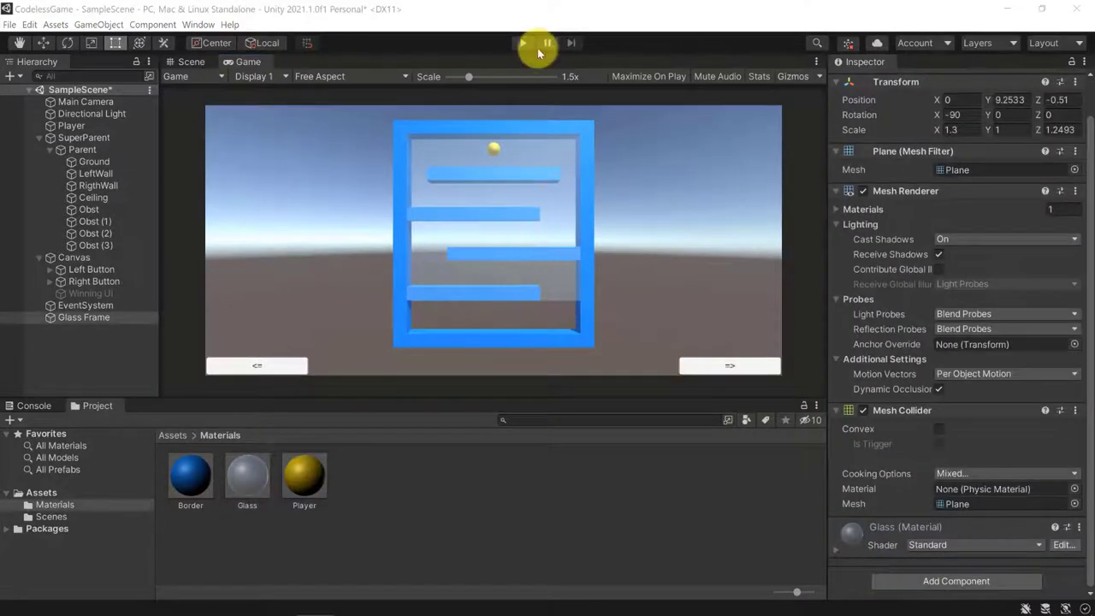
left_click(521, 43)
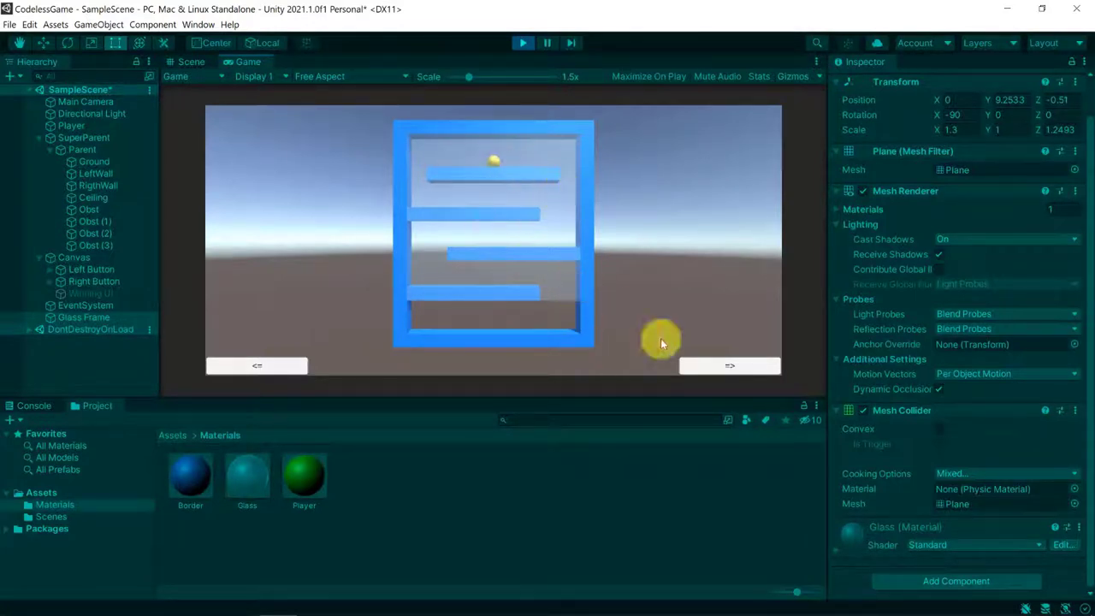
left_click(719, 370)
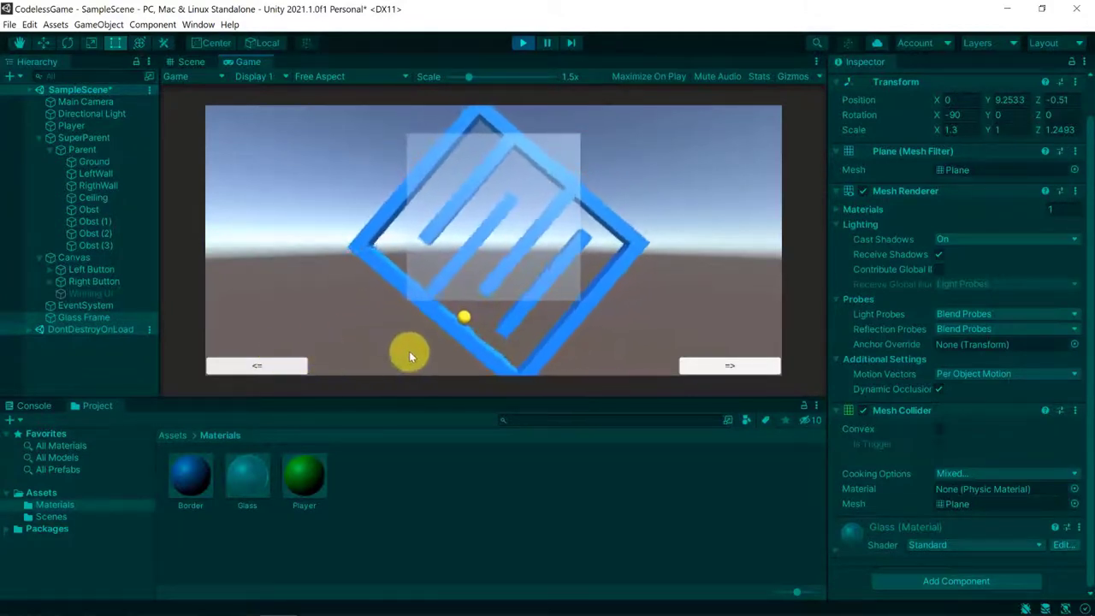
- Stop play, parent Glass Frame under Parent, and run the game again
left_click(529, 42)
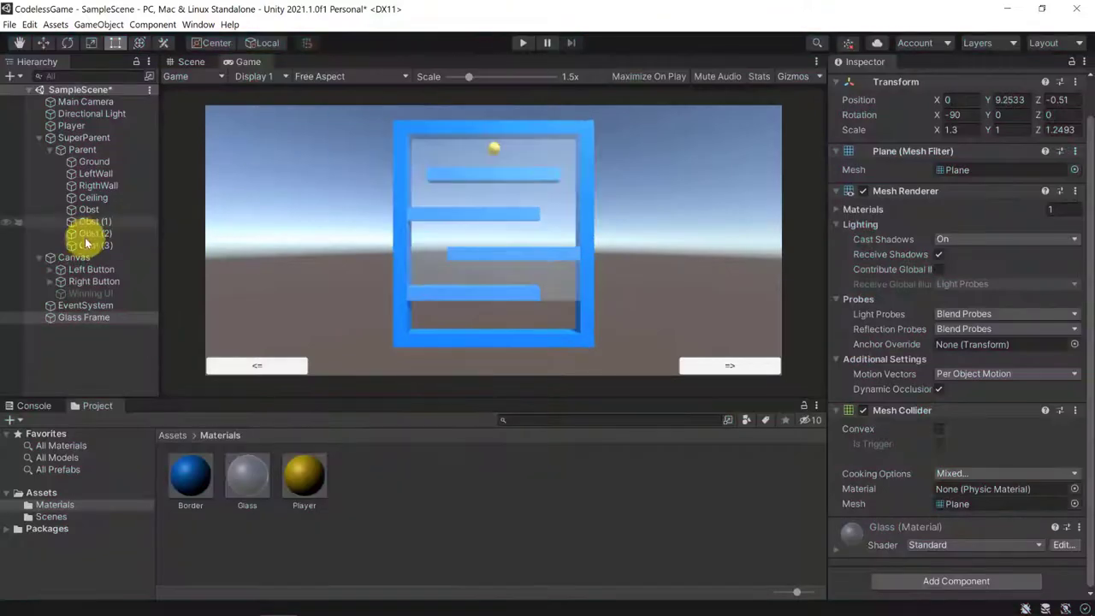
left_click(82, 319)
left_click_drag(86, 148, 86, 151)
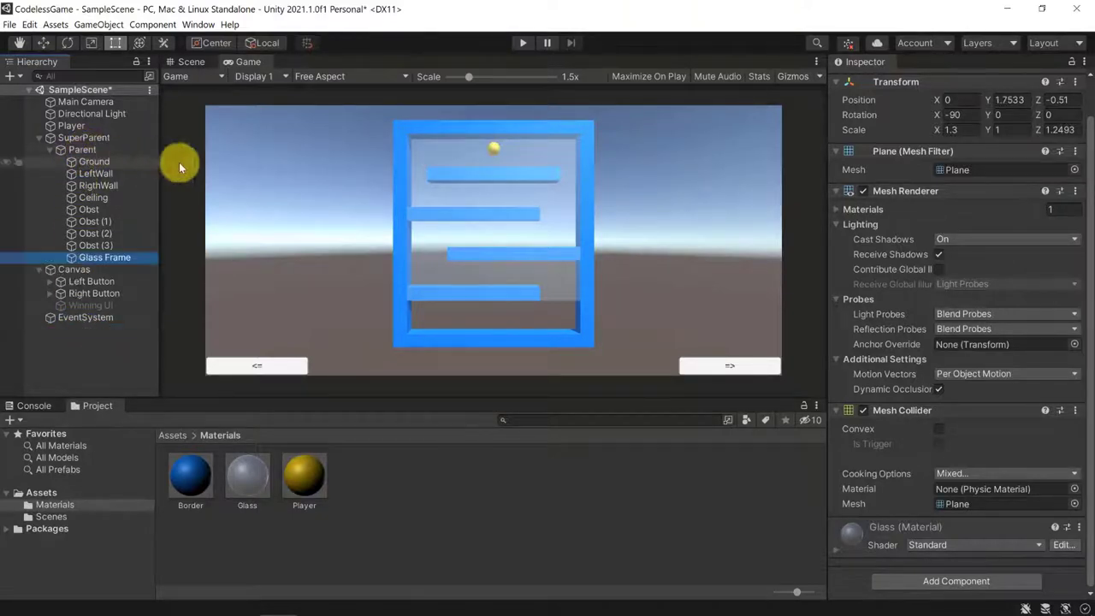
left_click(519, 44)
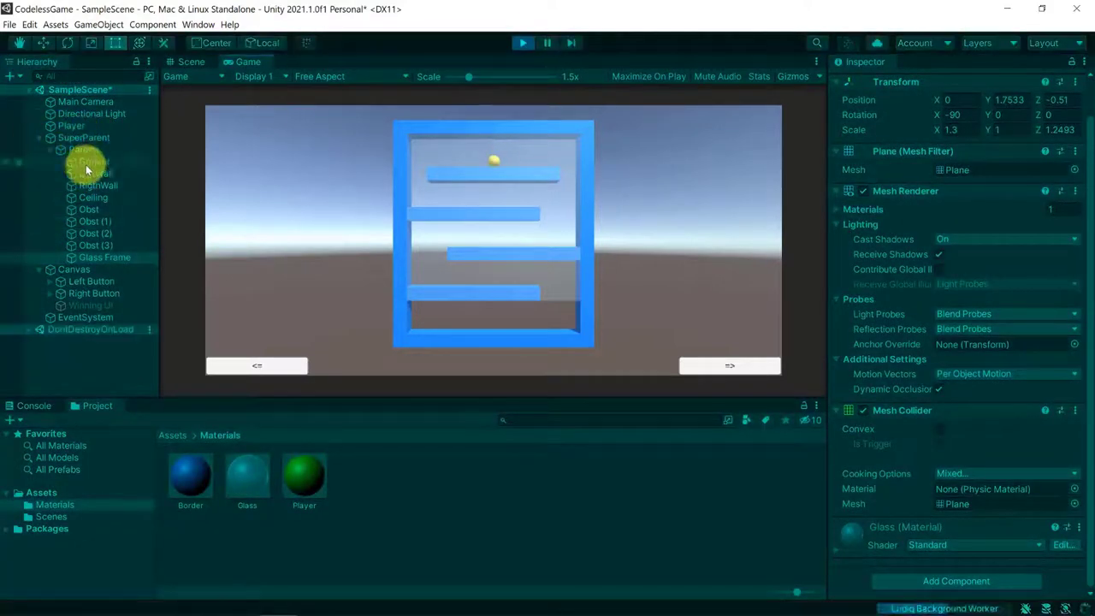
- Tilt the maze right, left, then right again to confirm the glass pane rotates with it
left_click(704, 362)
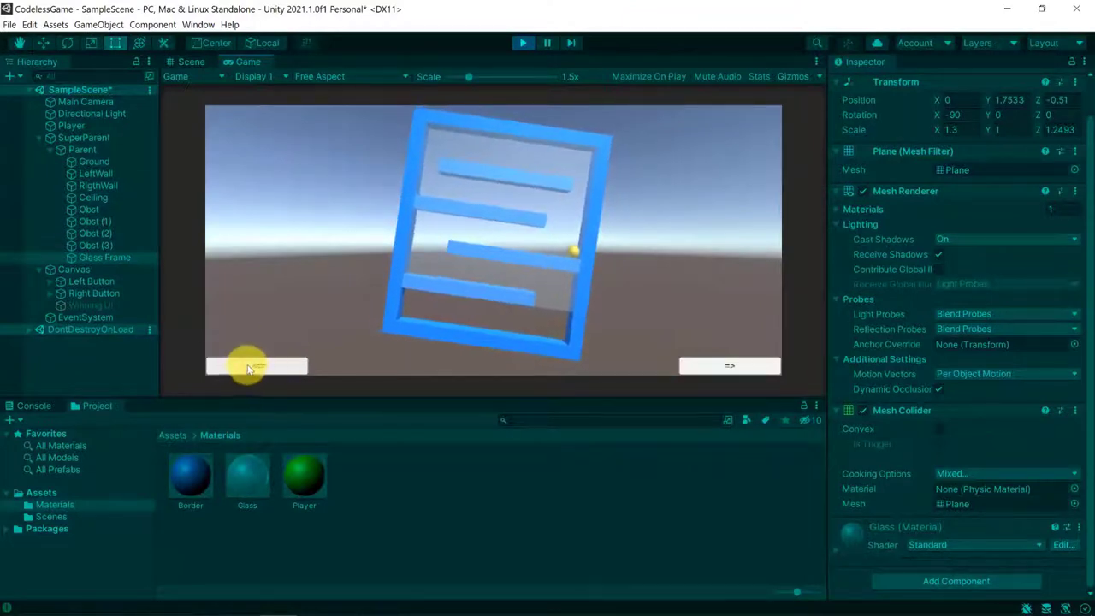
left_click(255, 368)
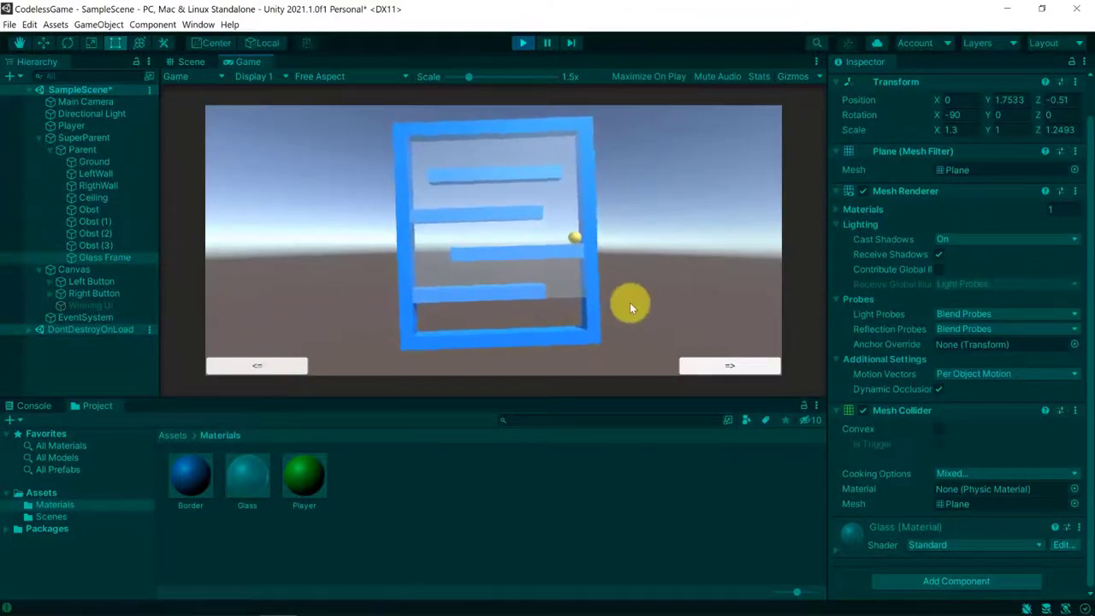
left_click(731, 367)
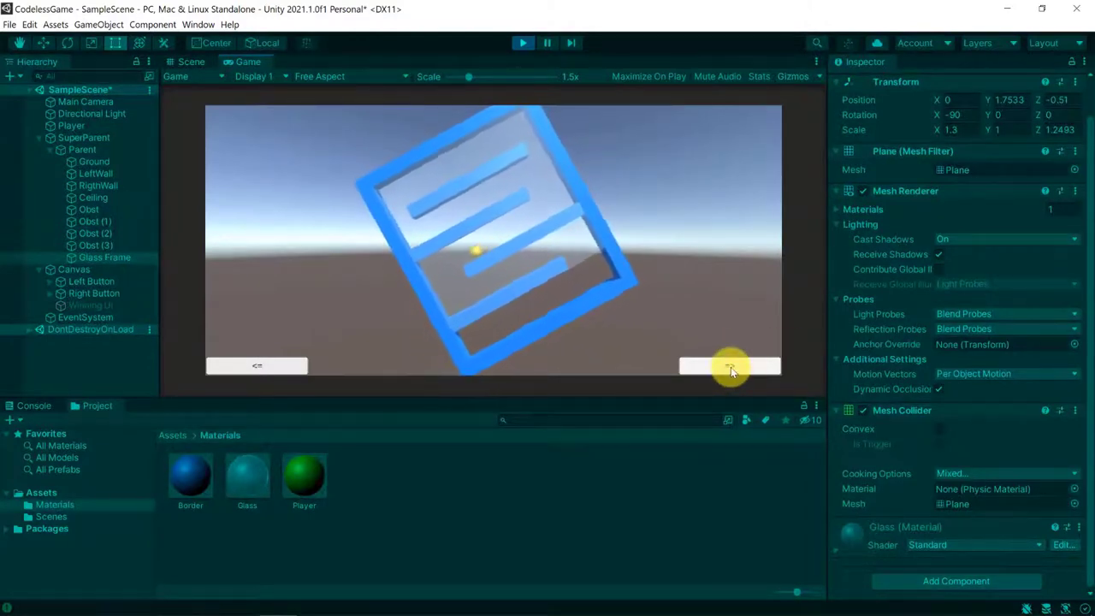